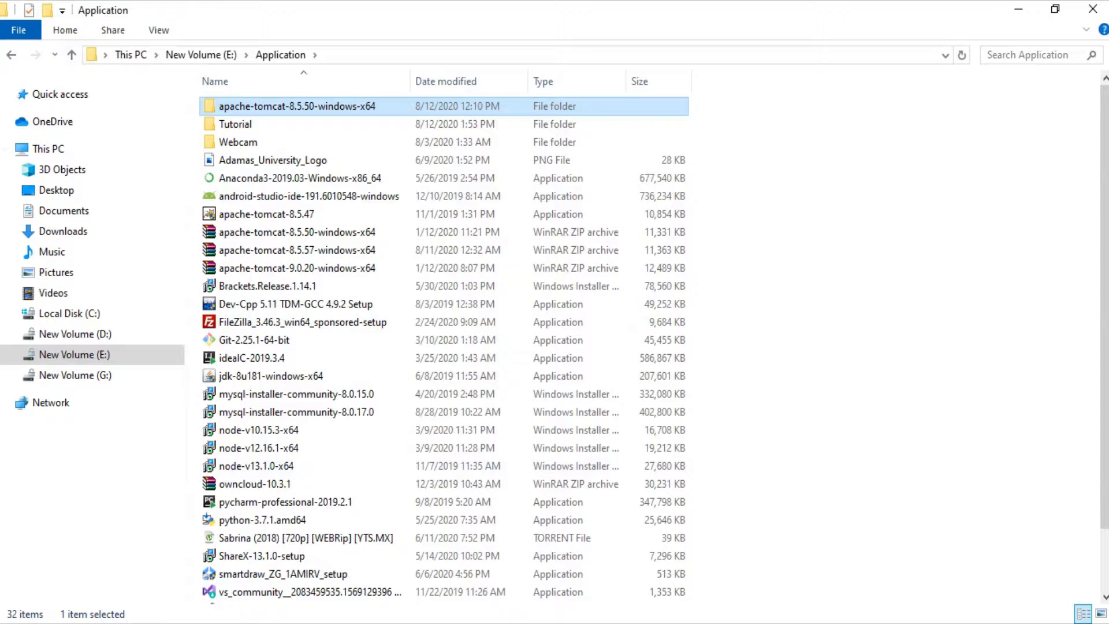
Switch to Eclipse, remove the Apache Tomcat v8.5 entry from the server runtime environments and apply the preferences.
left_click(198, 572)
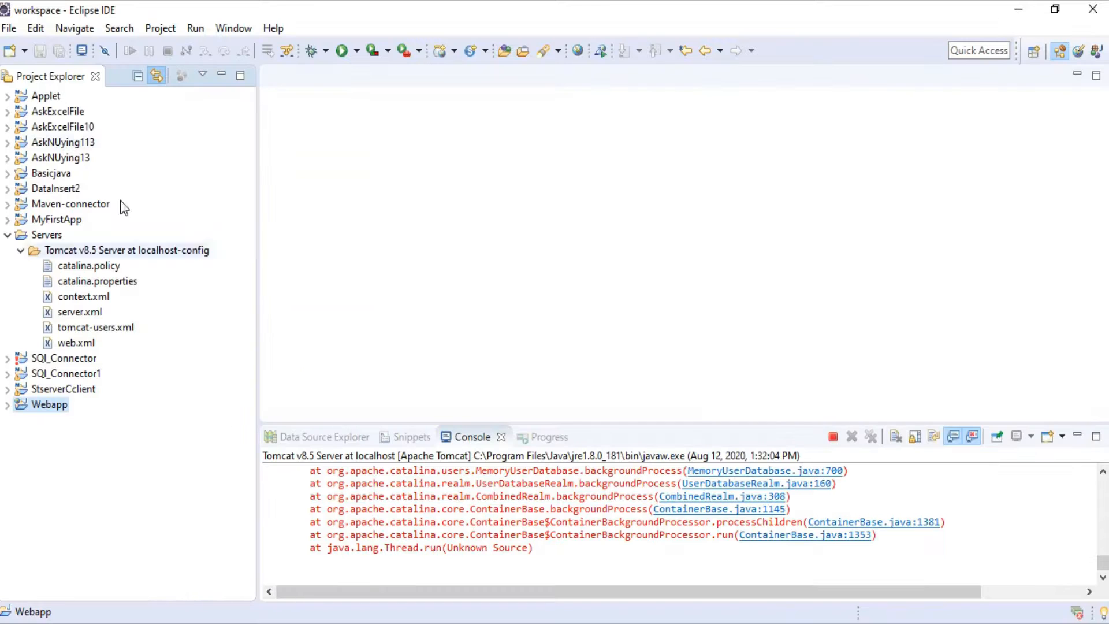
left_click(234, 31)
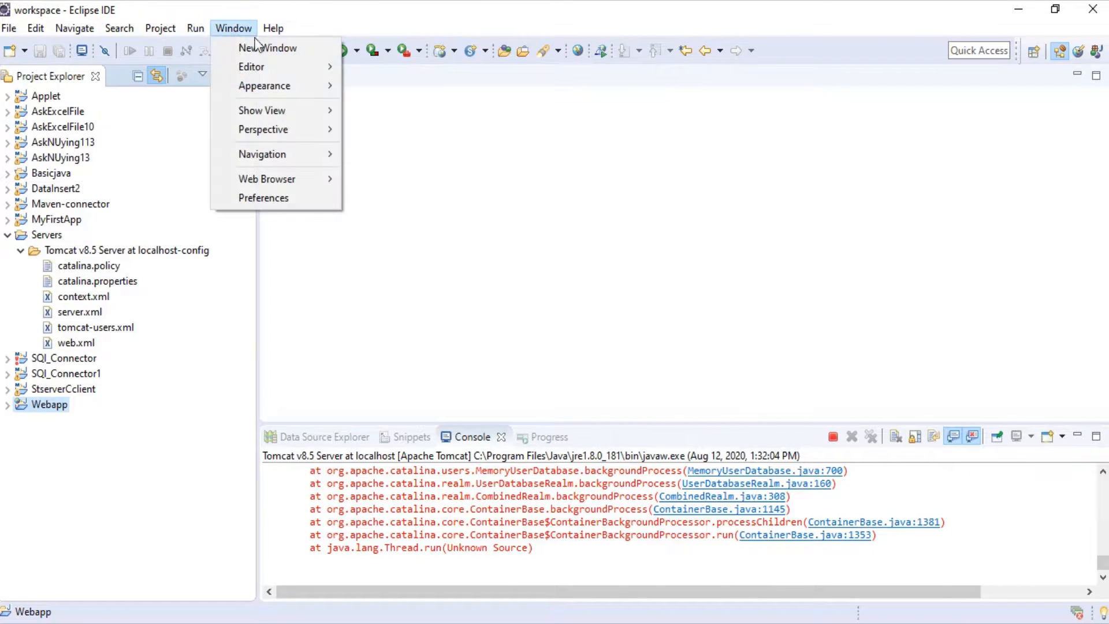
left_click(300, 201)
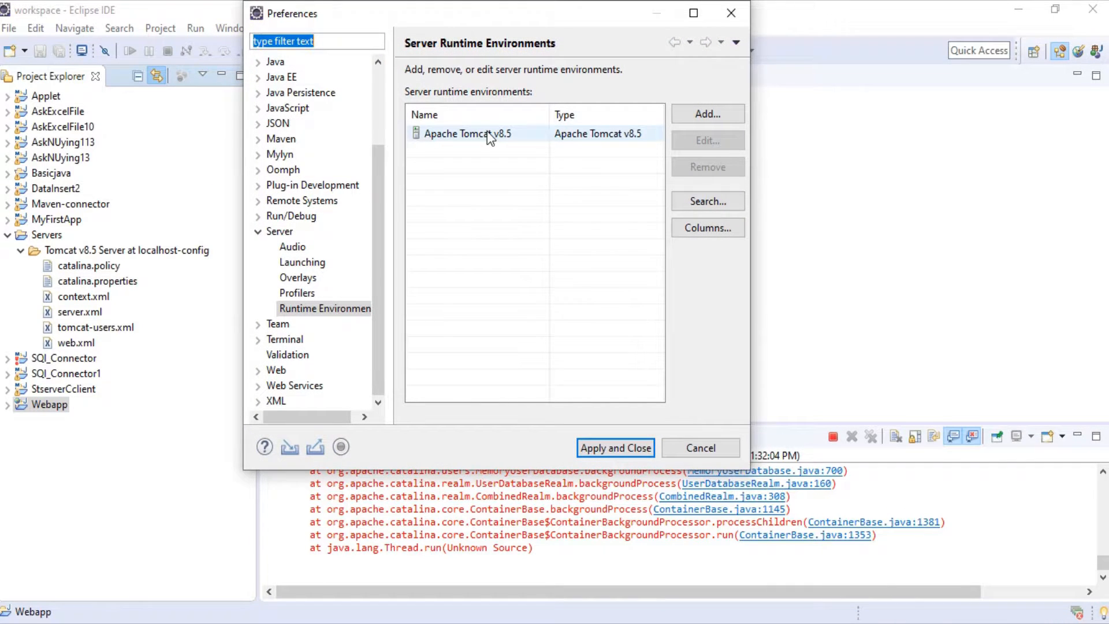
left_click(521, 133)
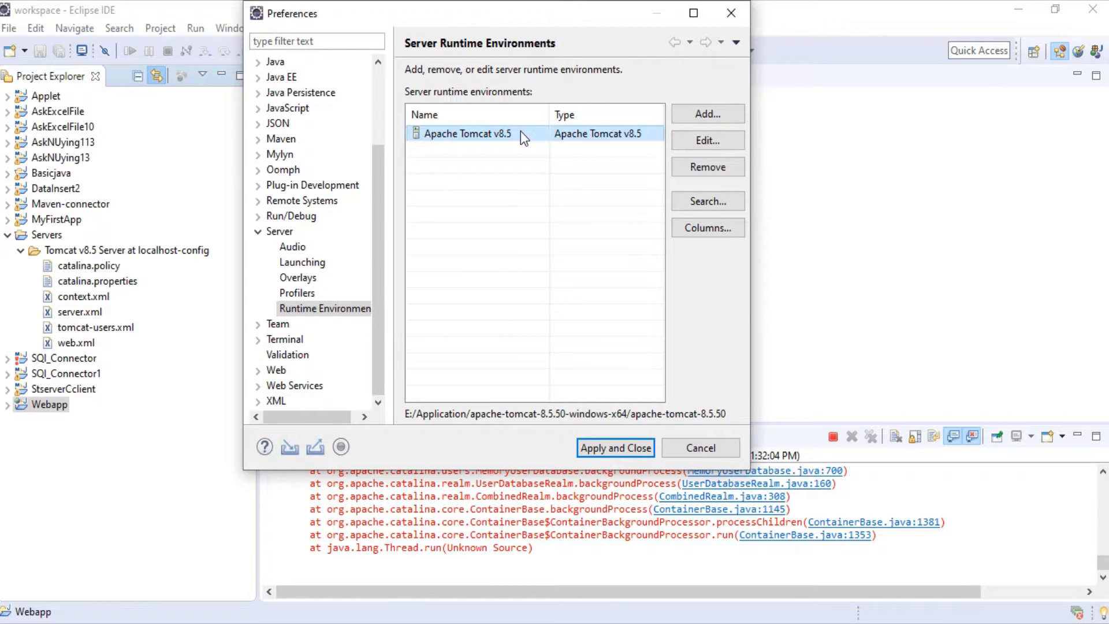
left_click(692, 166)
left_click(583, 265)
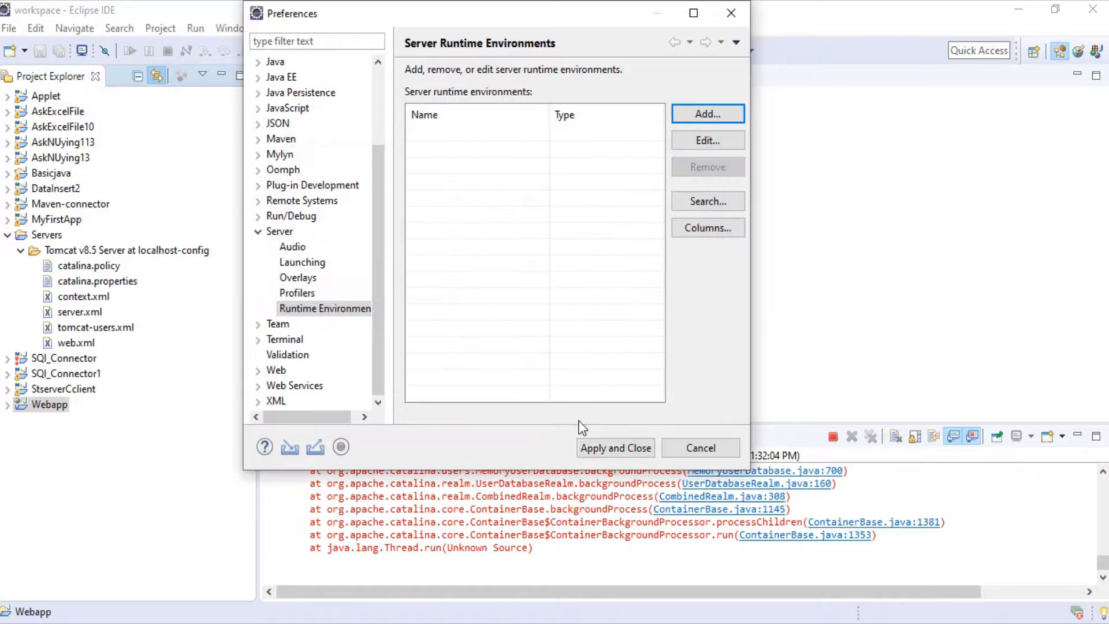
left_click(593, 448)
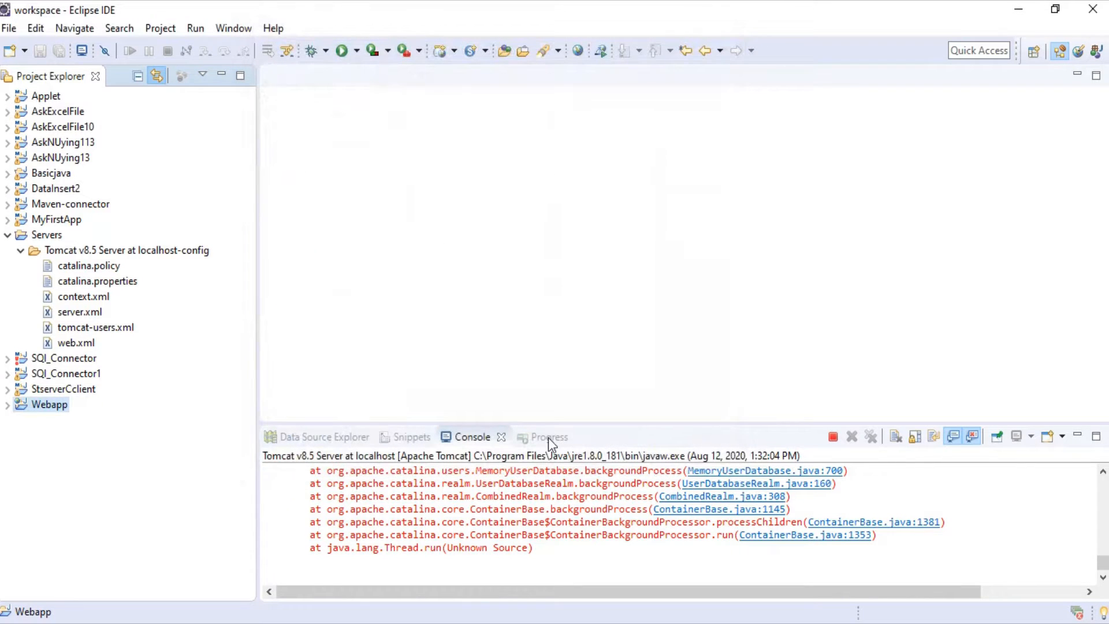
Delete the Servers project from the workspace, including its contents on disk.
left_click(36, 235)
right_click(35, 236)
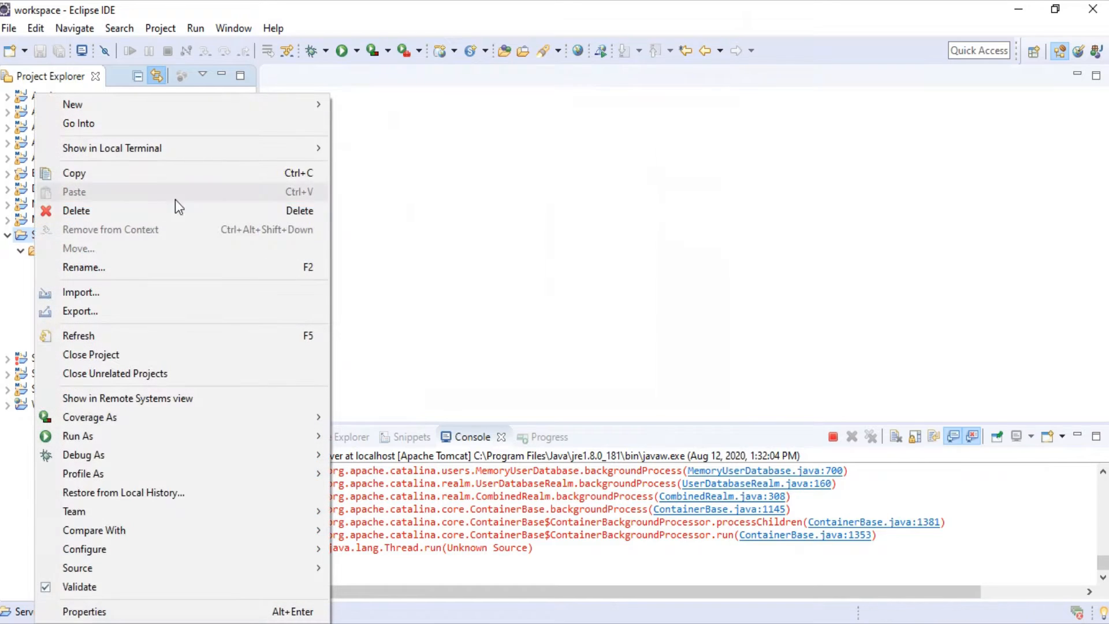
left_click(286, 211)
left_click(361, 234)
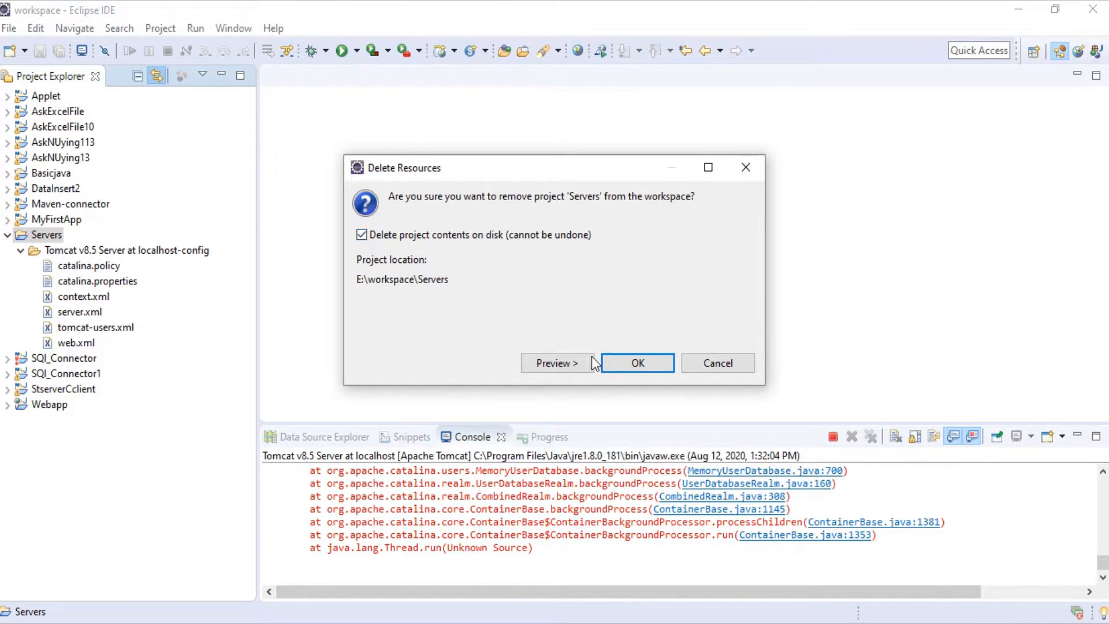
left_click(611, 363)
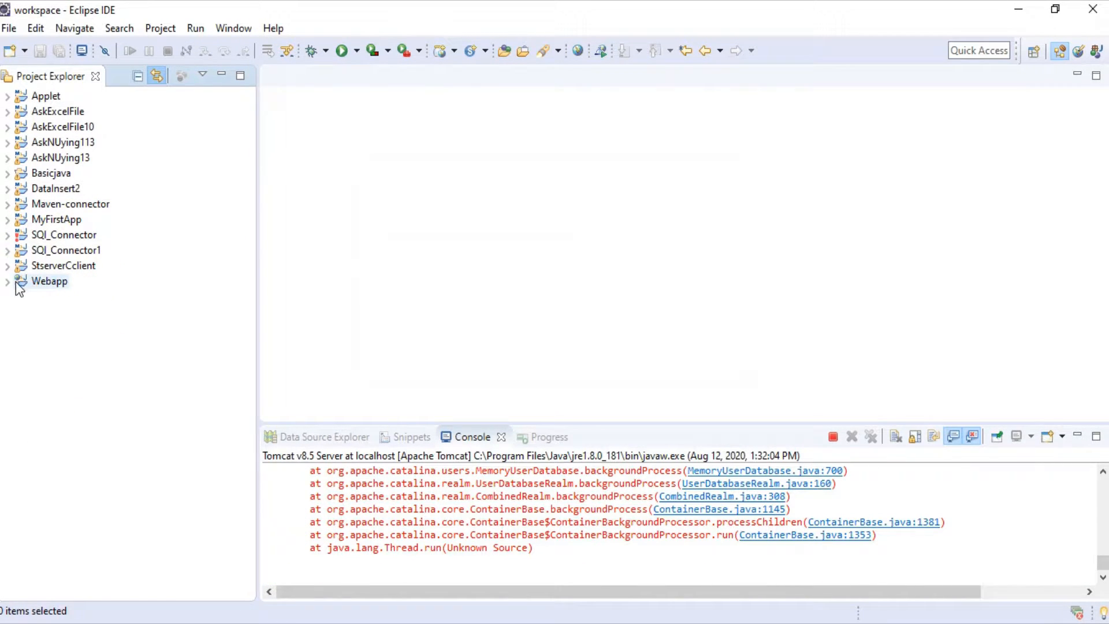
Delete the Webapp project together with its contents on disk, and switch to the Application folder in File Explorer.
right_click(21, 283)
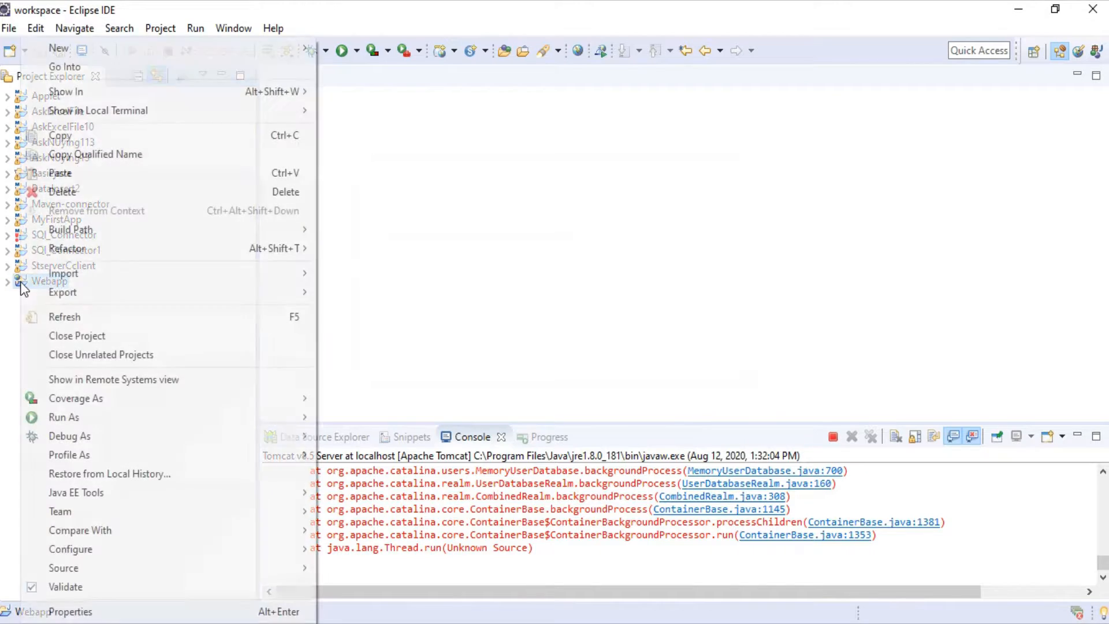
left_click(305, 194)
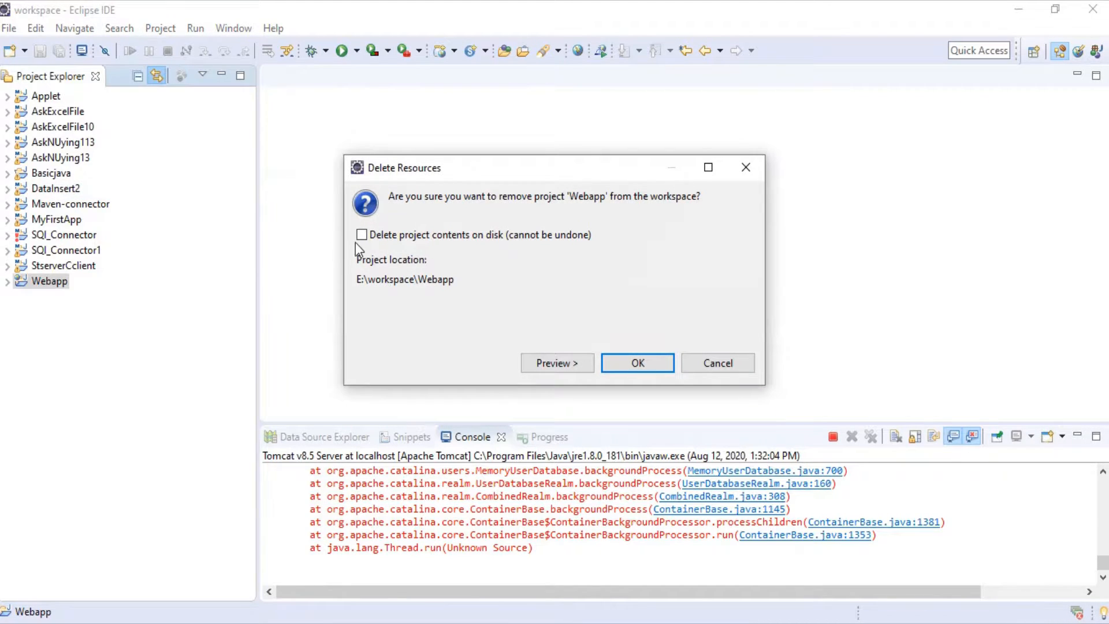
left_click(608, 364)
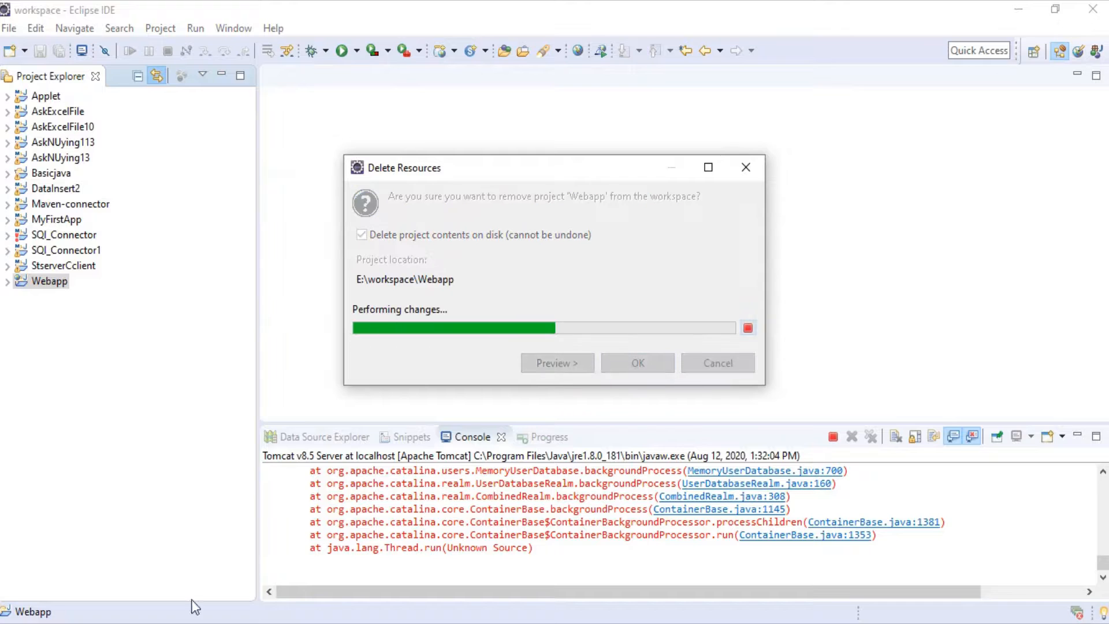
mouse_move(205, 606)
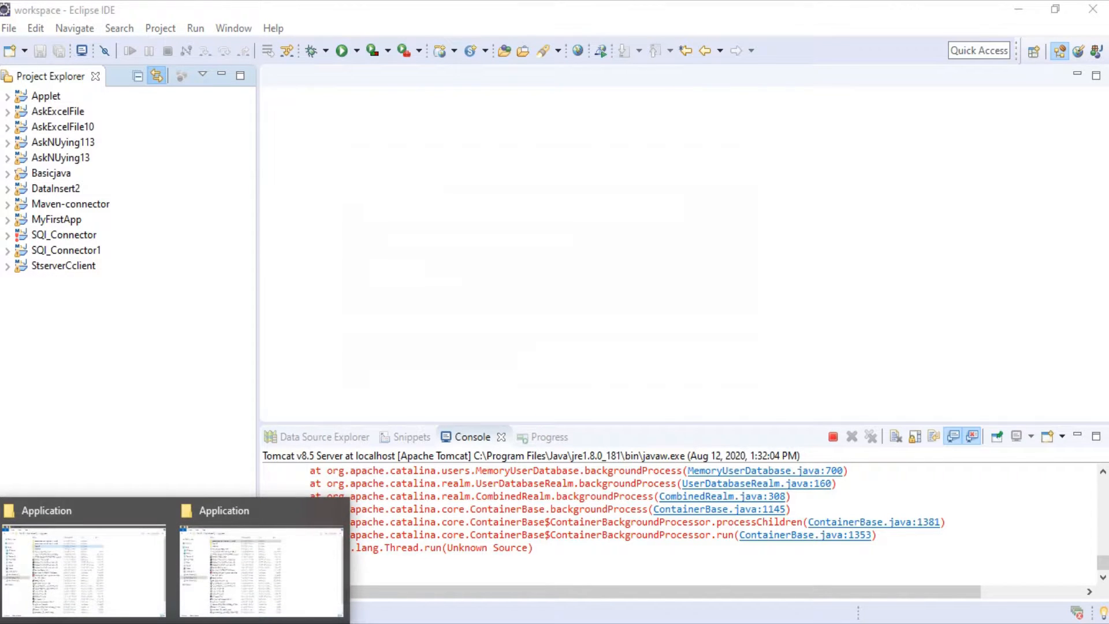
left_click(241, 587)
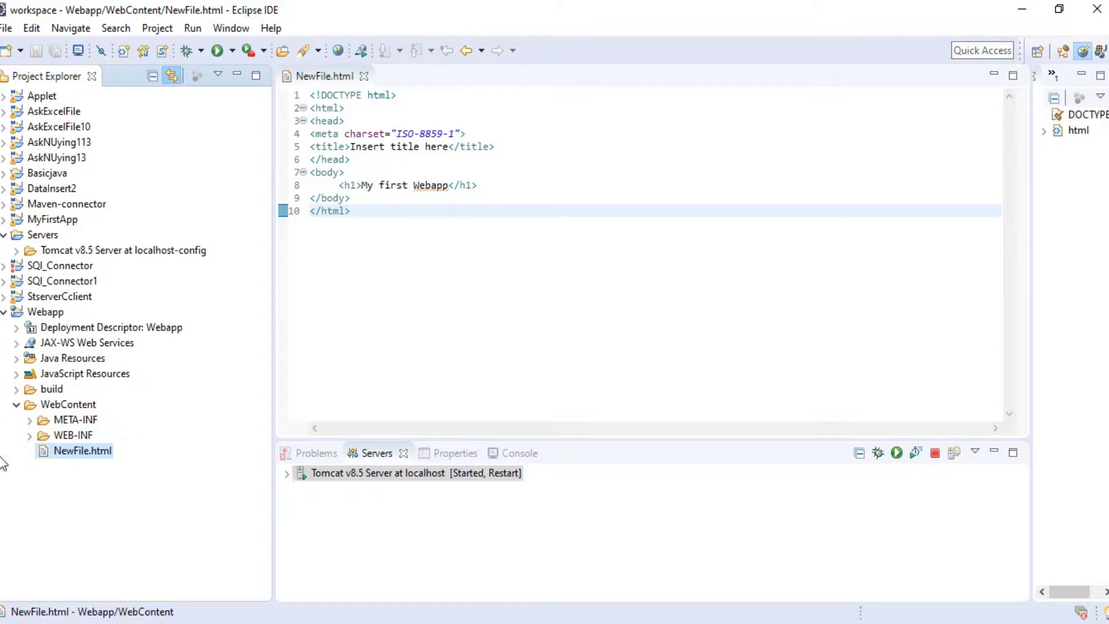
Delete the Webapp project that contains NewFile.html from the workspace, including its contents on disk.
right_click(39, 315)
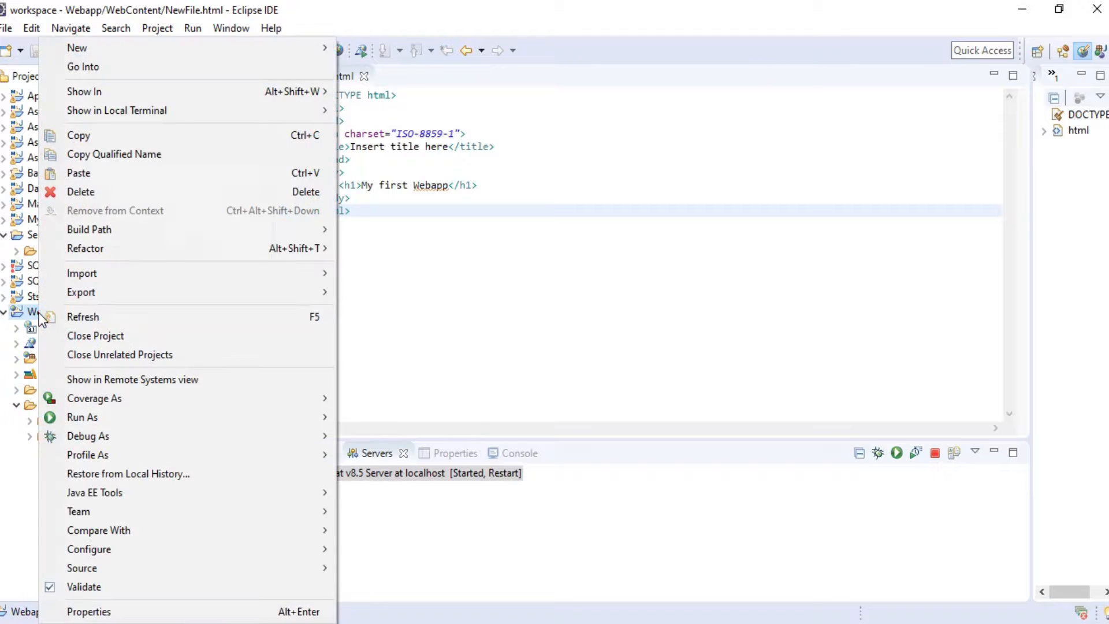
left_click(321, 190)
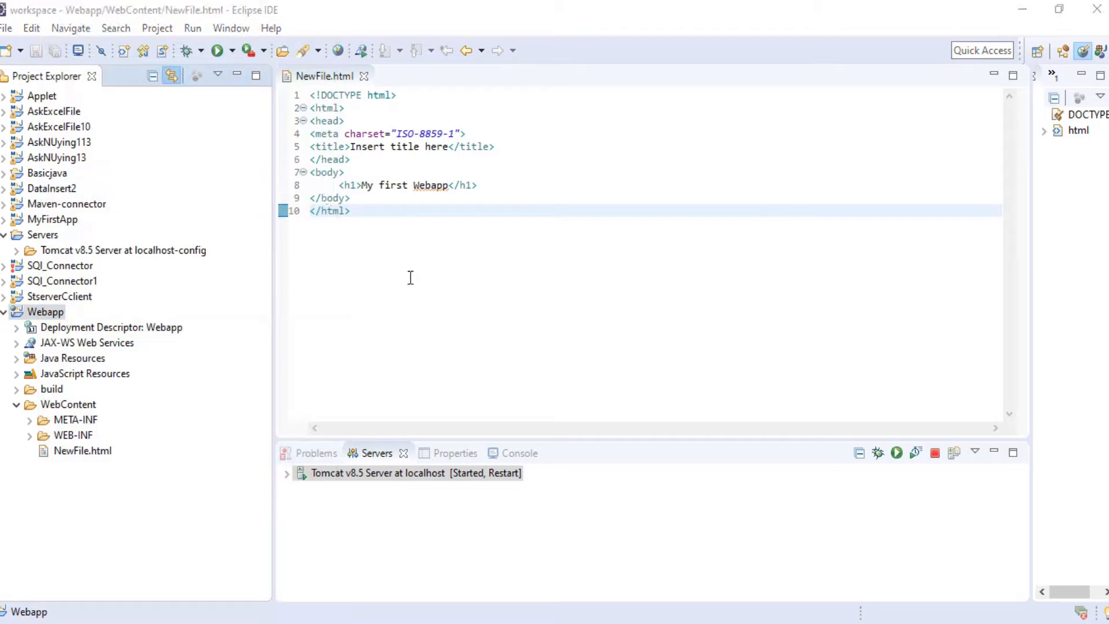
left_click(359, 235)
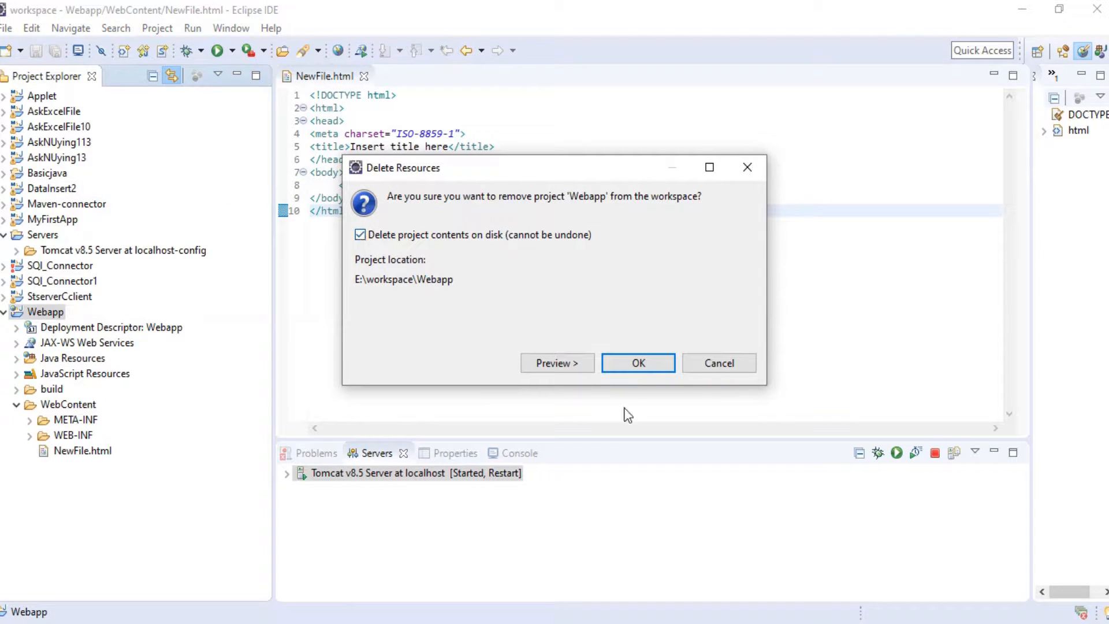
left_click(636, 363)
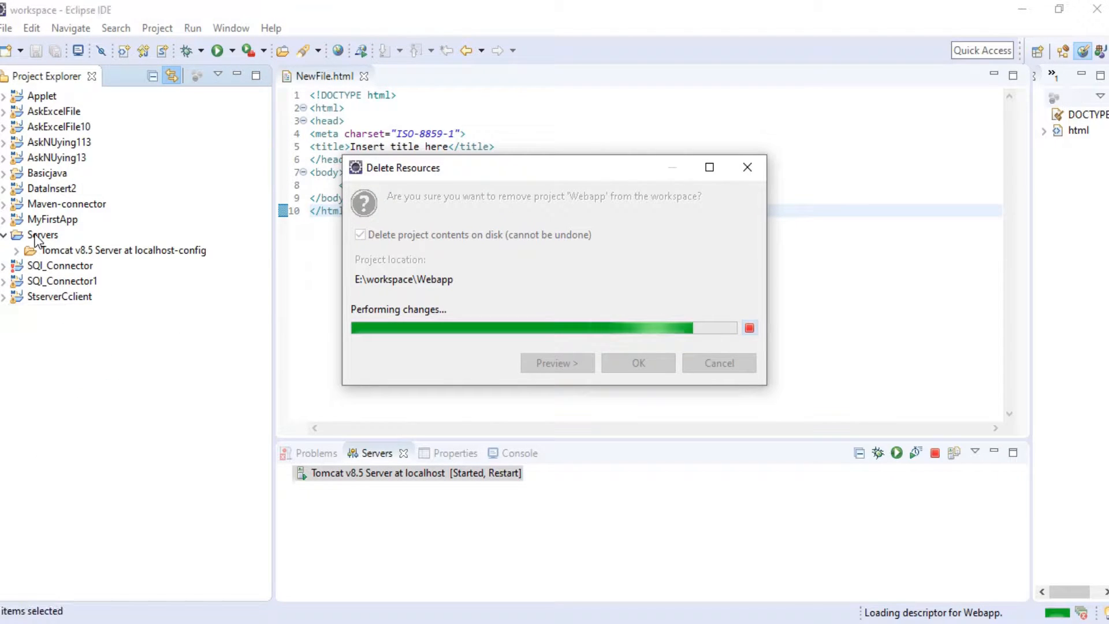
Remove the Servers project from the workspace and delete its contents on disk.
right_click(36, 238)
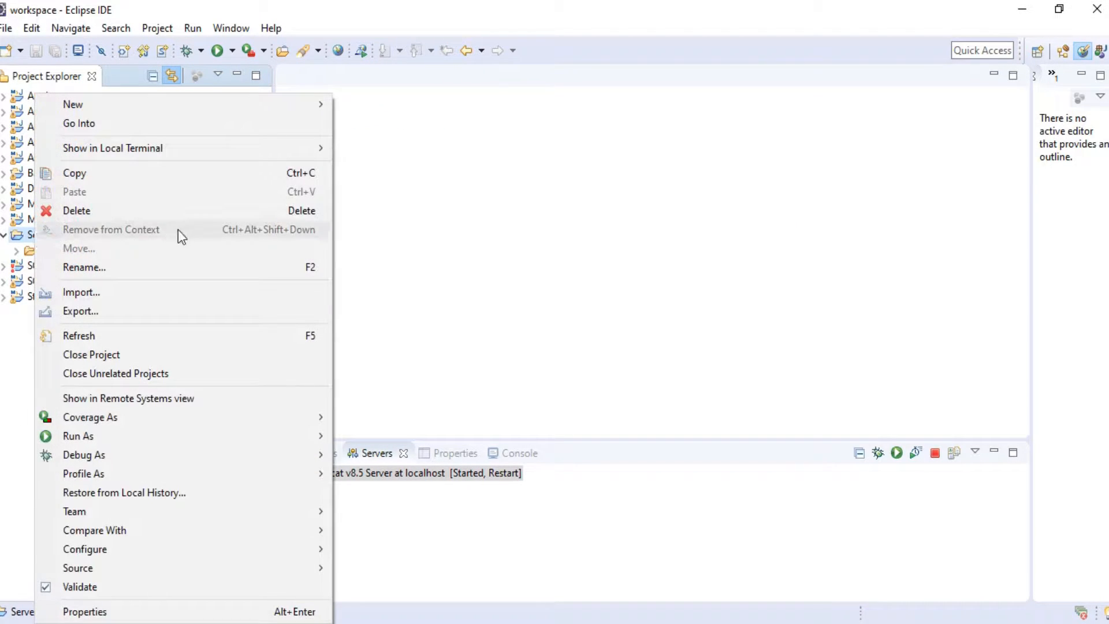
left_click(309, 210)
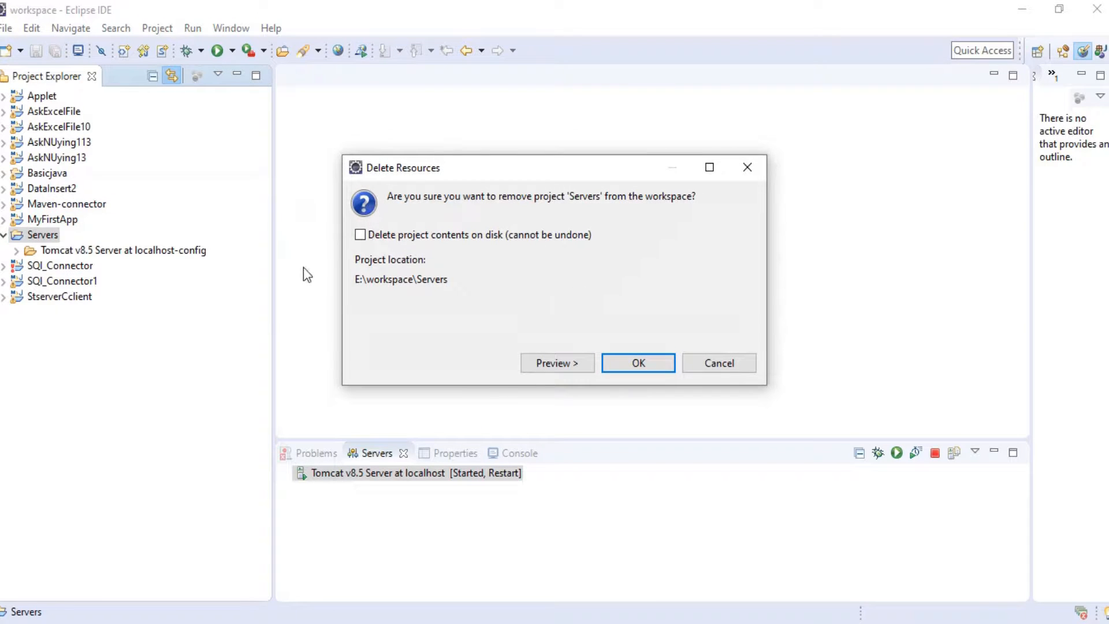
left_click(360, 235)
left_click(639, 364)
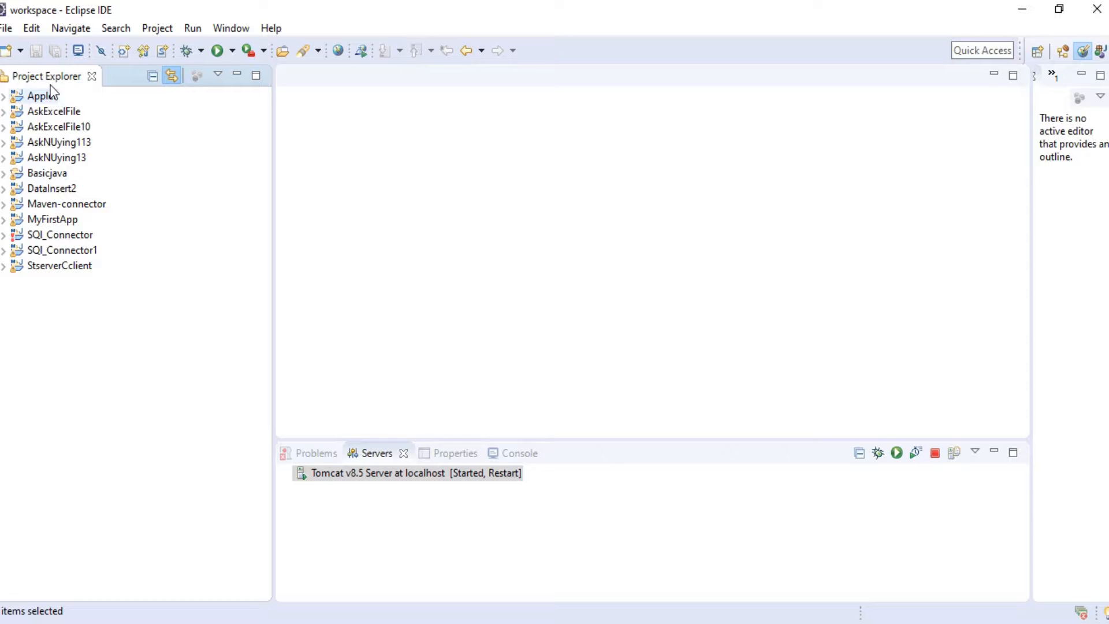
Start a new Dynamic Web Project and name it Webapp.
left_click(5, 32)
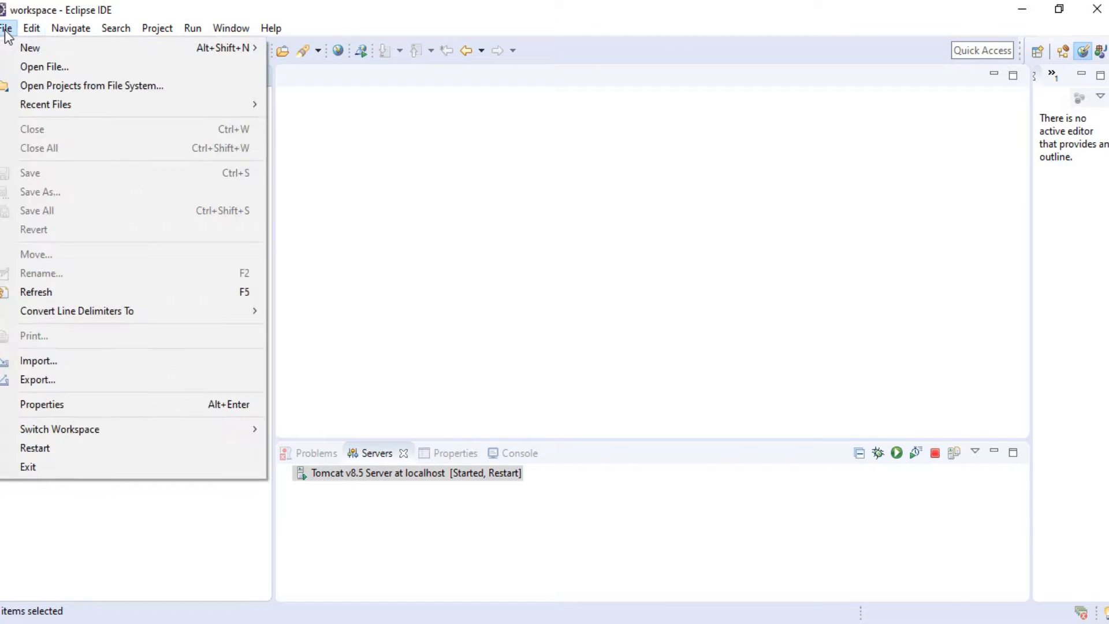
left_click(7, 28)
left_click(7, 27)
mouse_move(261, 50)
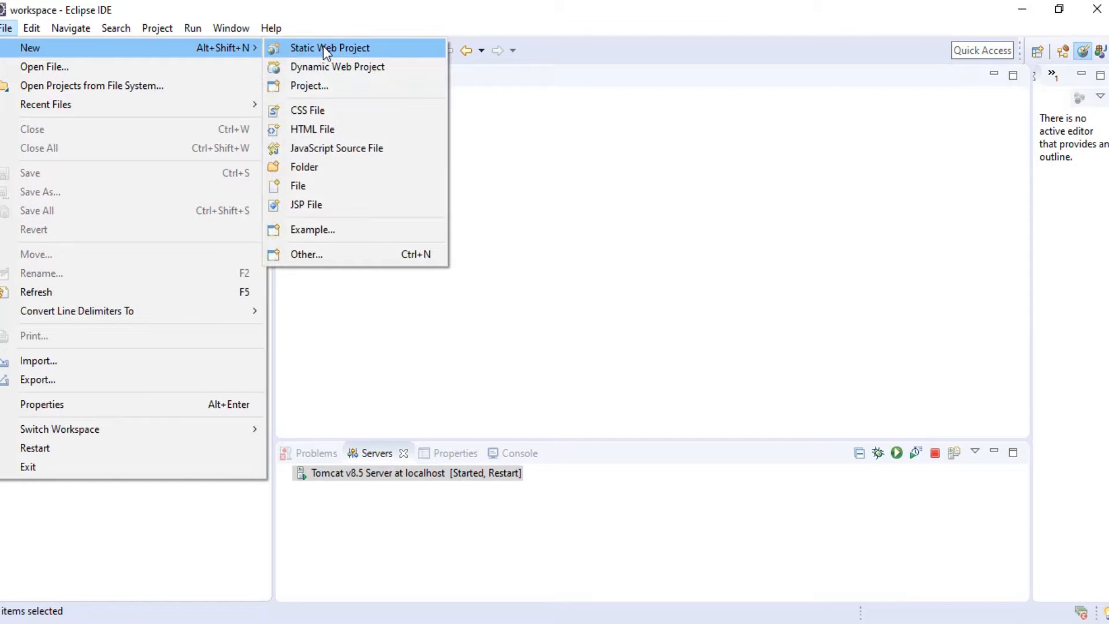
left_click(318, 71)
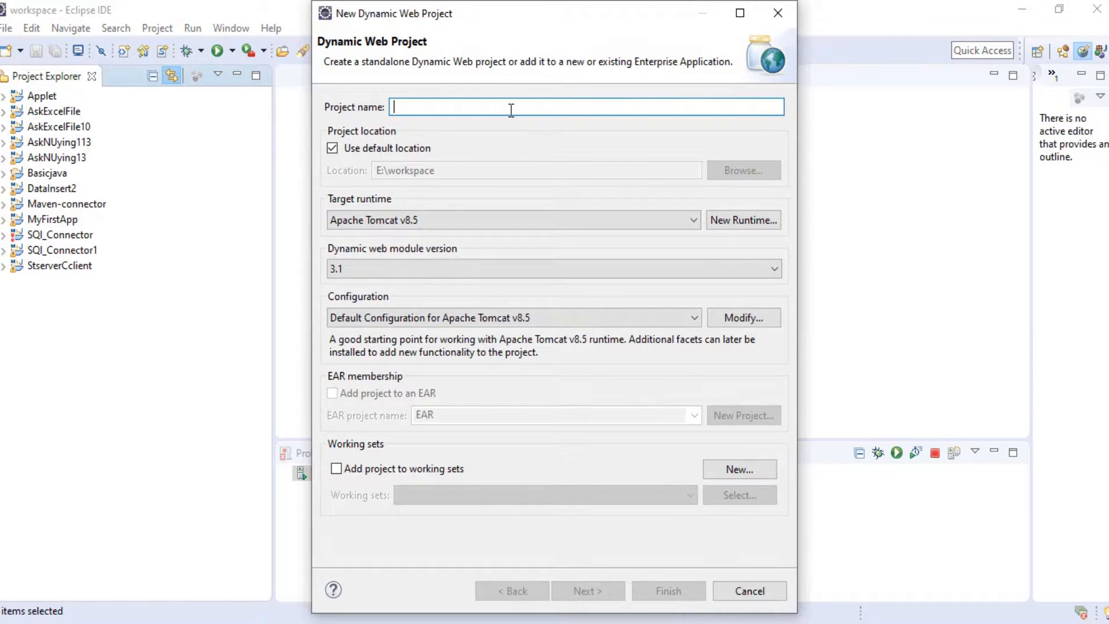
type("Webapp")
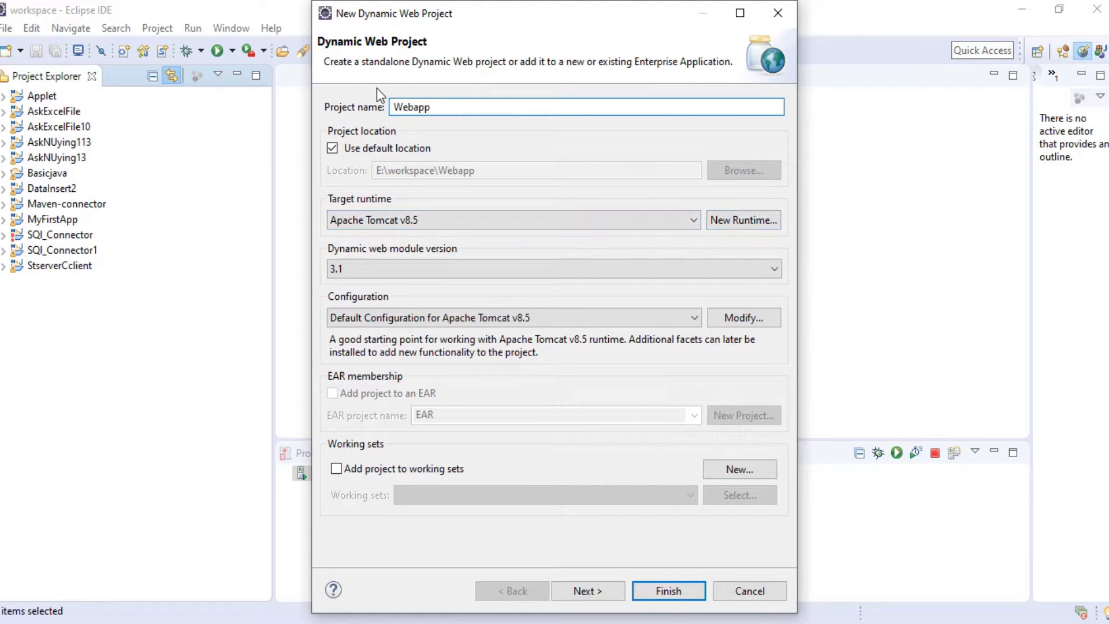
Add a new Apache Tomcat v8.5 runtime using the apache-tomcat-8.5.50 folder as installation directory, and finish creating the Webapp project.
left_click(728, 224)
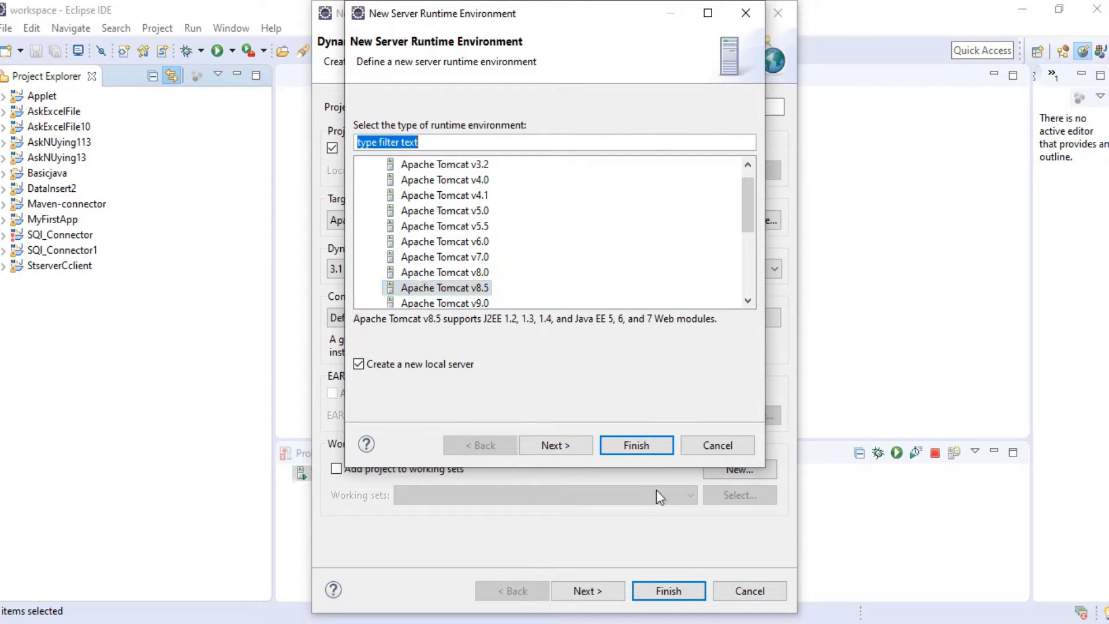
left_click(566, 445)
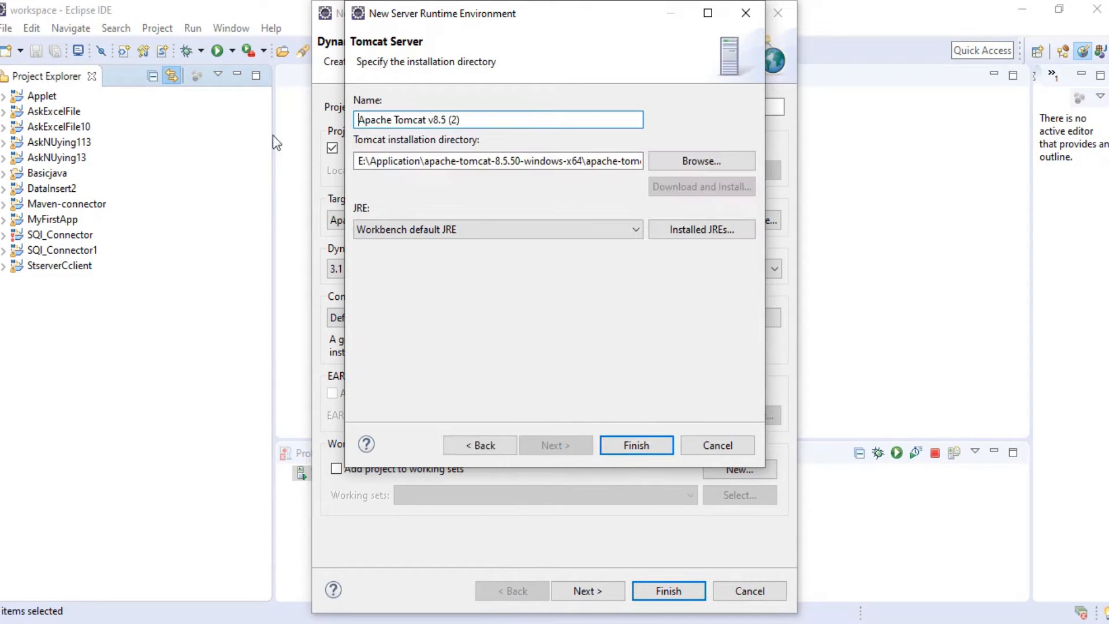
left_click(688, 162)
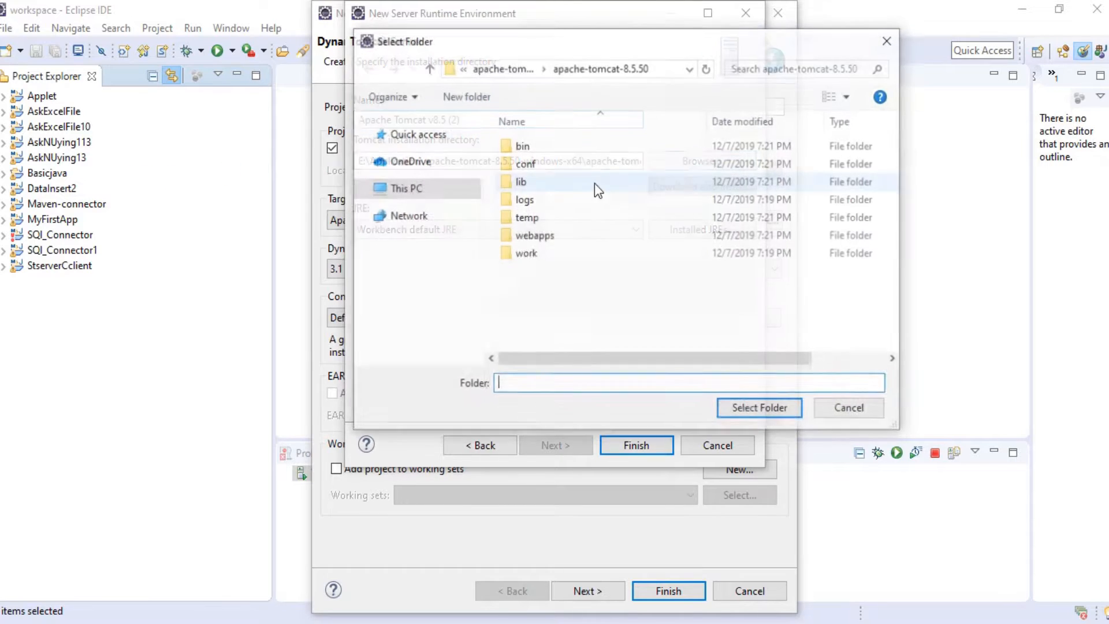
left_click(428, 68)
left_click(613, 145)
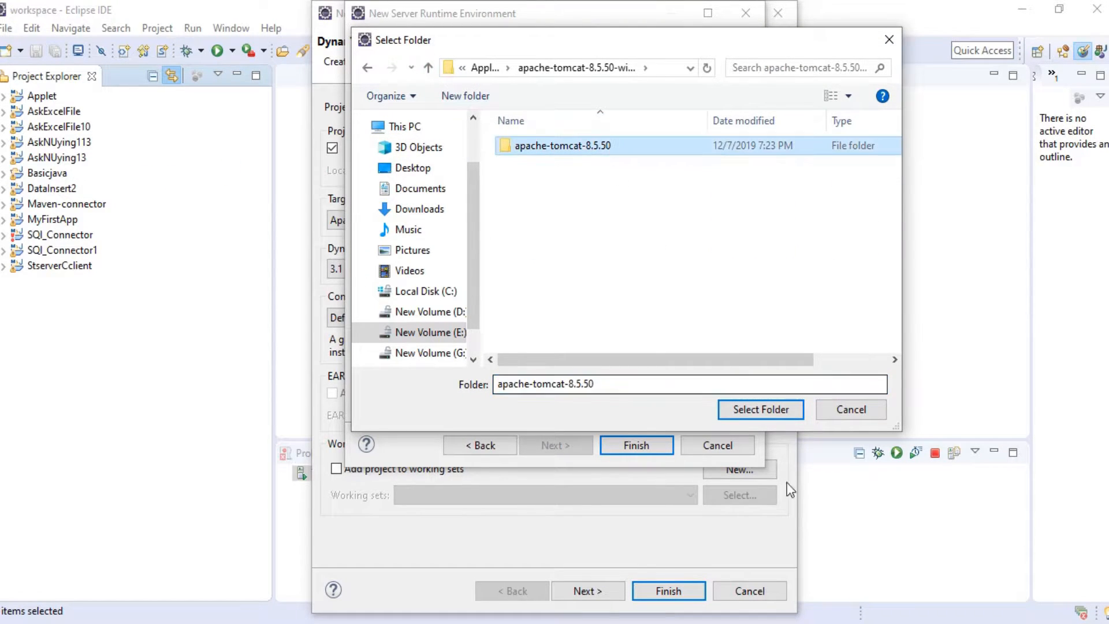
left_click(740, 413)
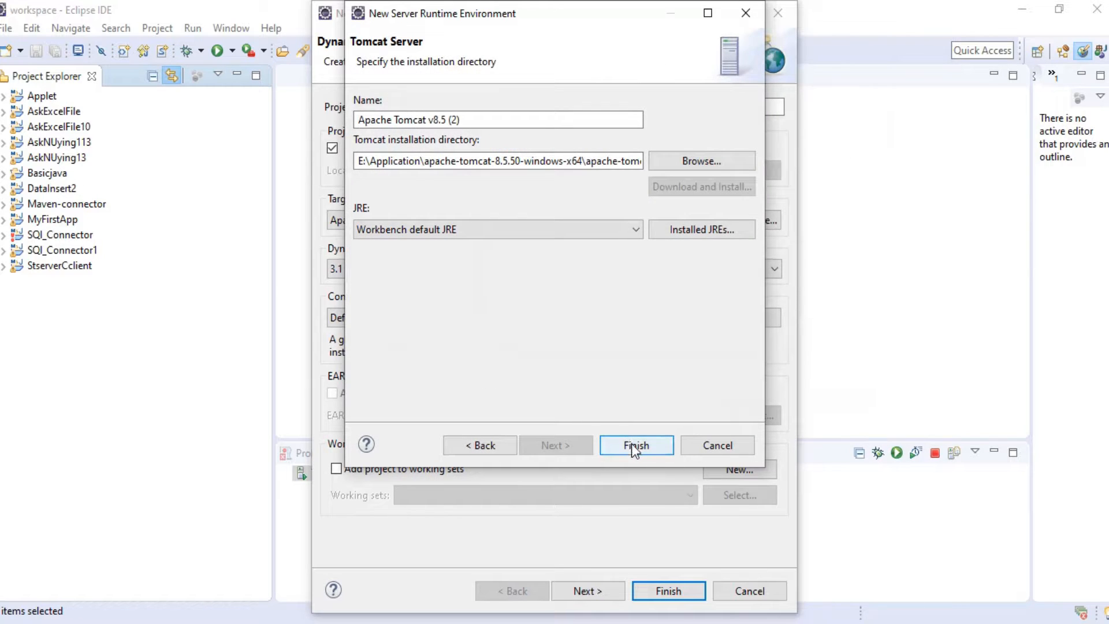
left_click(631, 443)
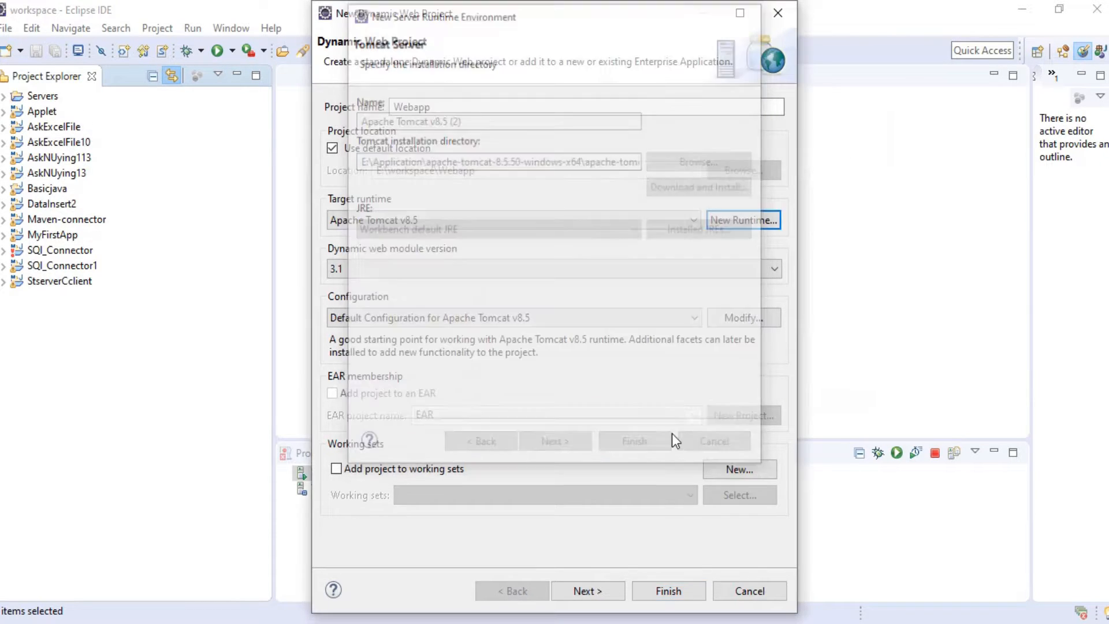
left_click(670, 592)
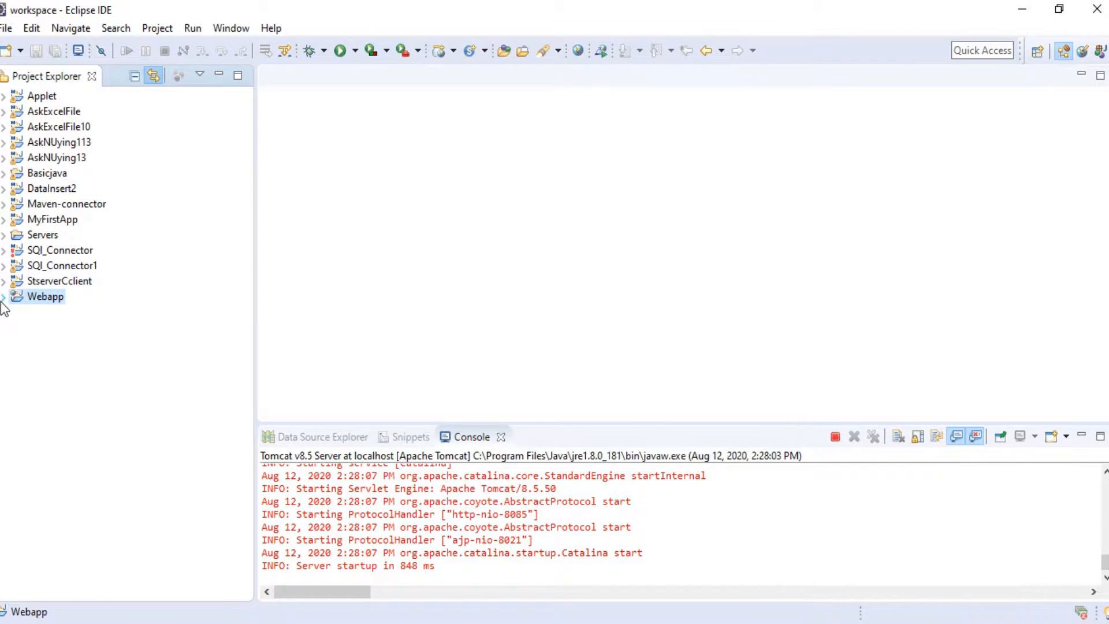
Create a new HTML file named NewFile.html in the WebContent folder of the Webapp project.
left_click(3, 296)
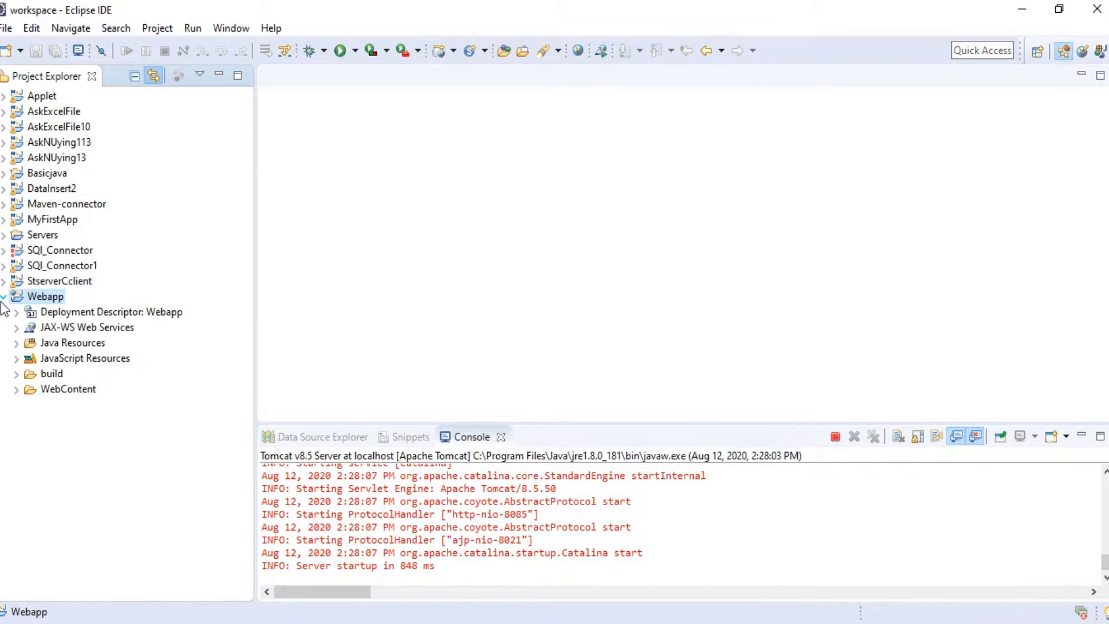
left_click(17, 390)
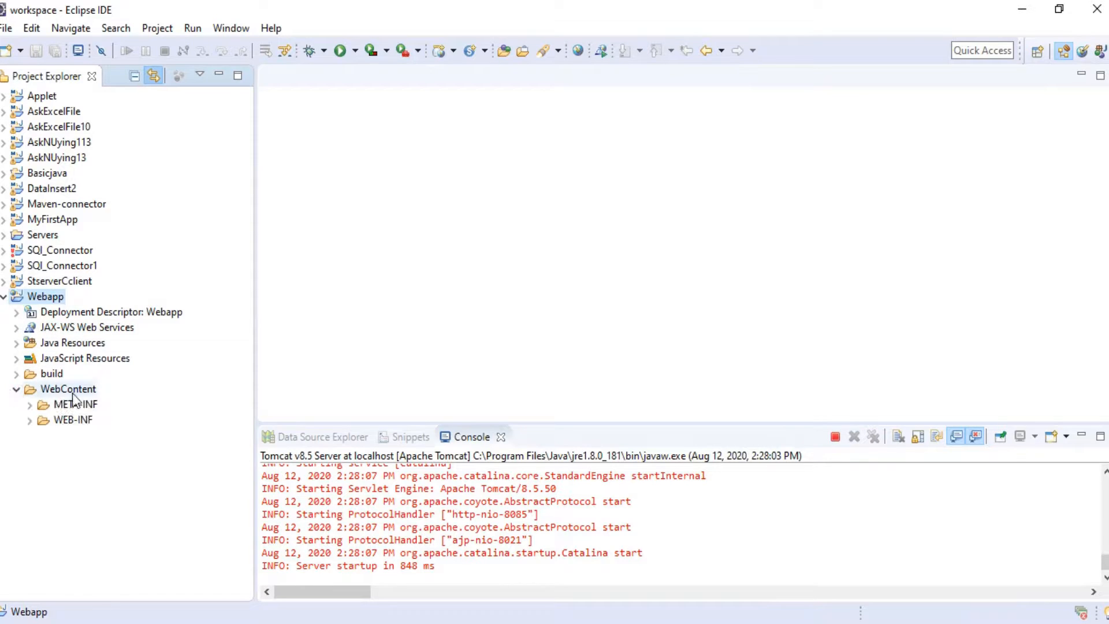
right_click(69, 389)
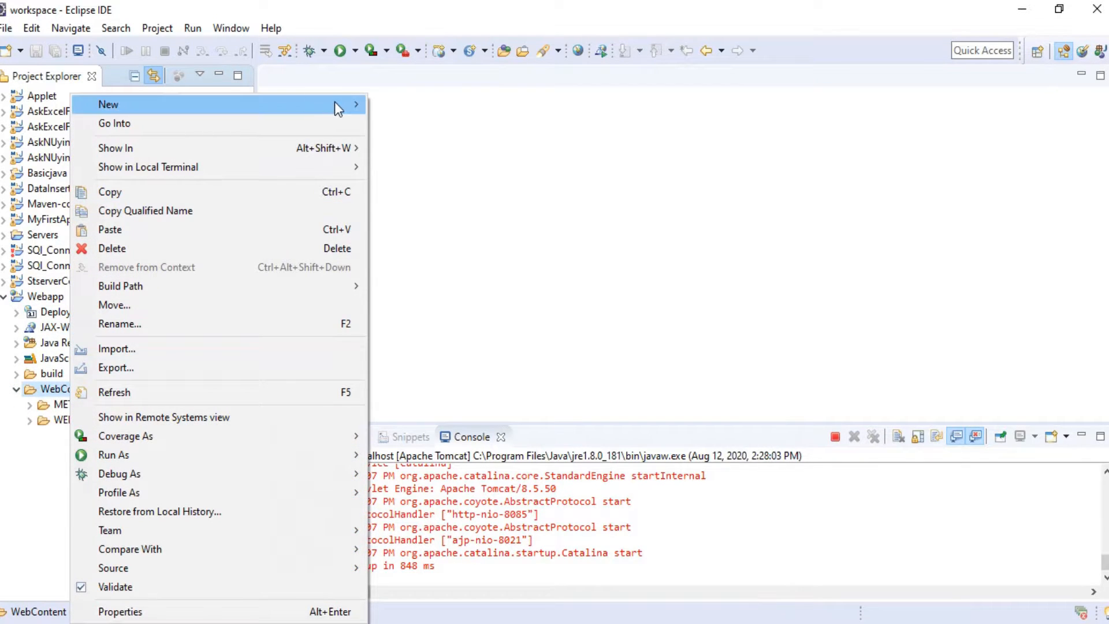
mouse_move(334, 102)
left_click(432, 193)
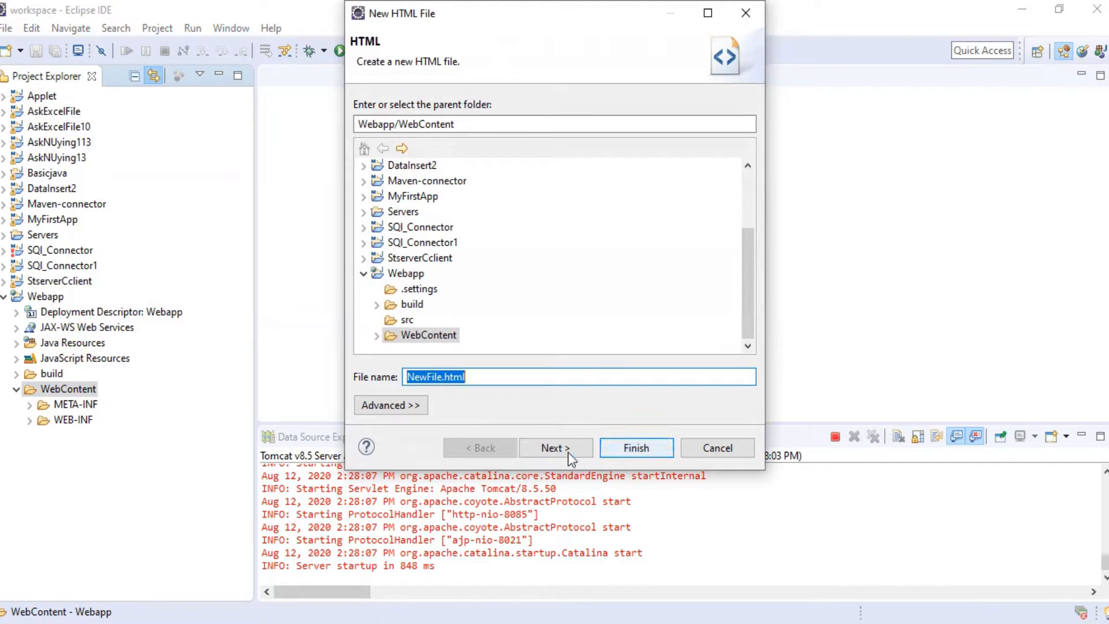
left_click(636, 448)
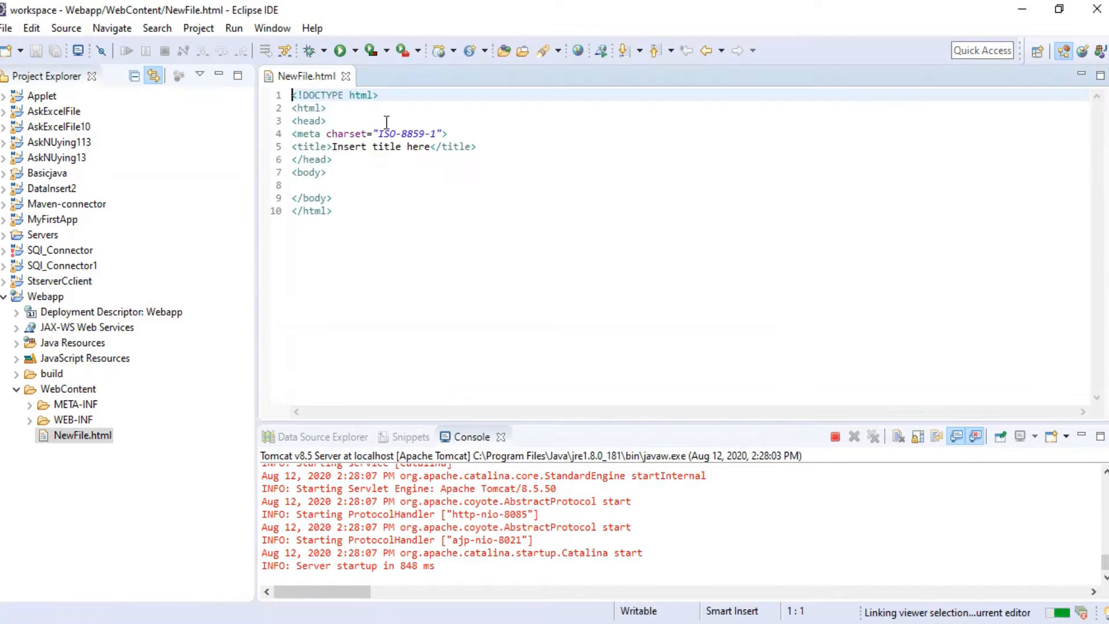
Add the h1 heading "My first Webapp" inside the body of NewFile.html and save the file.
left_click(387, 186)
key("Tab")
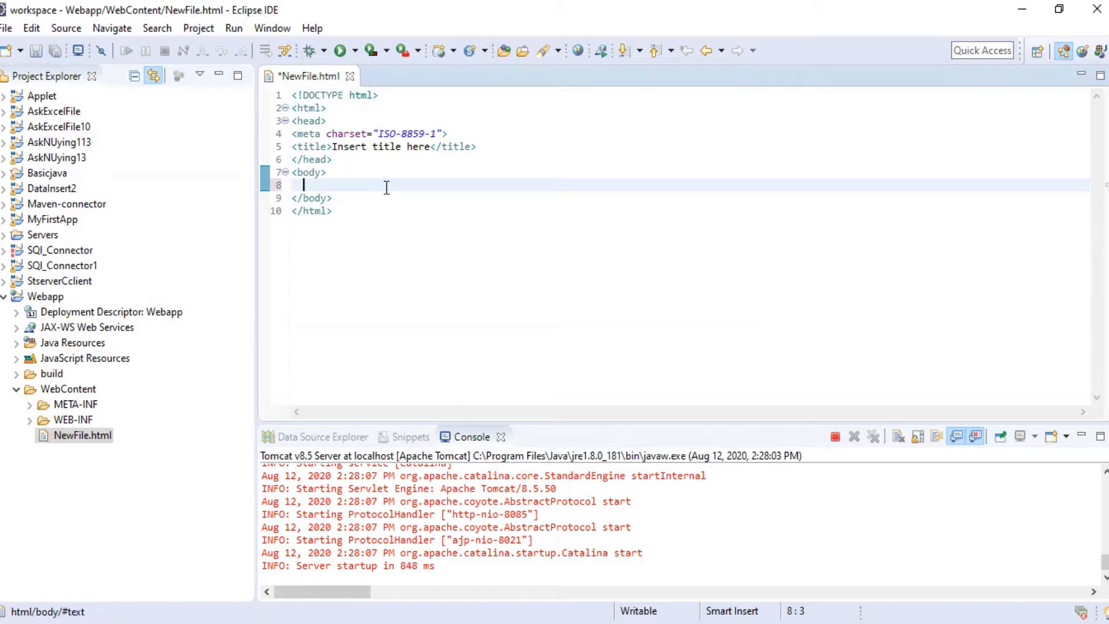
type("<")
type("h1>")
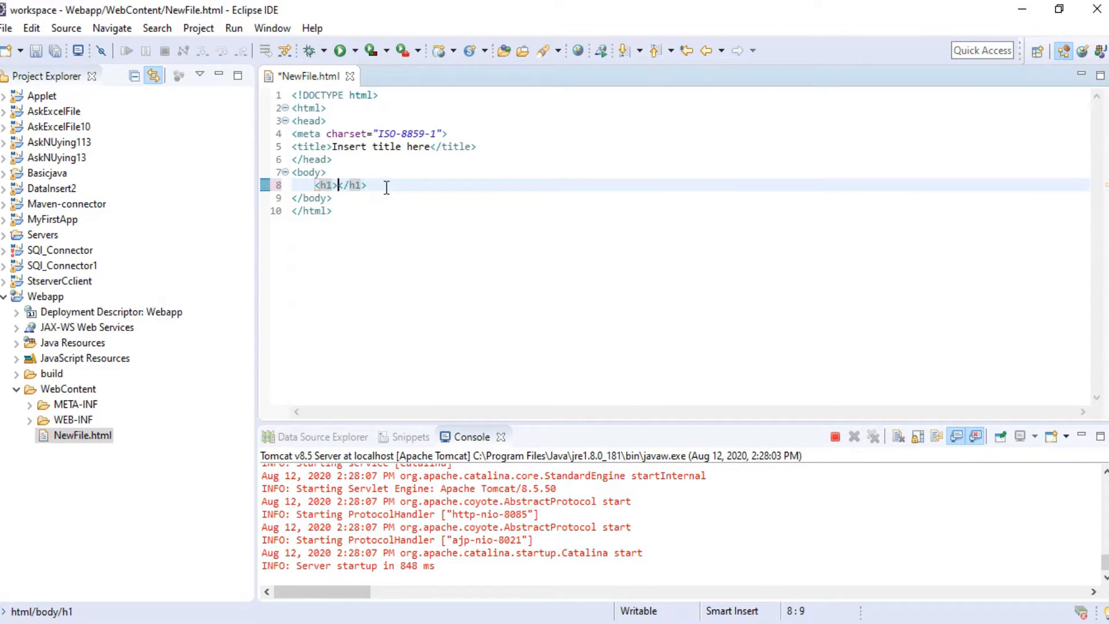
type("My first Wbapp")
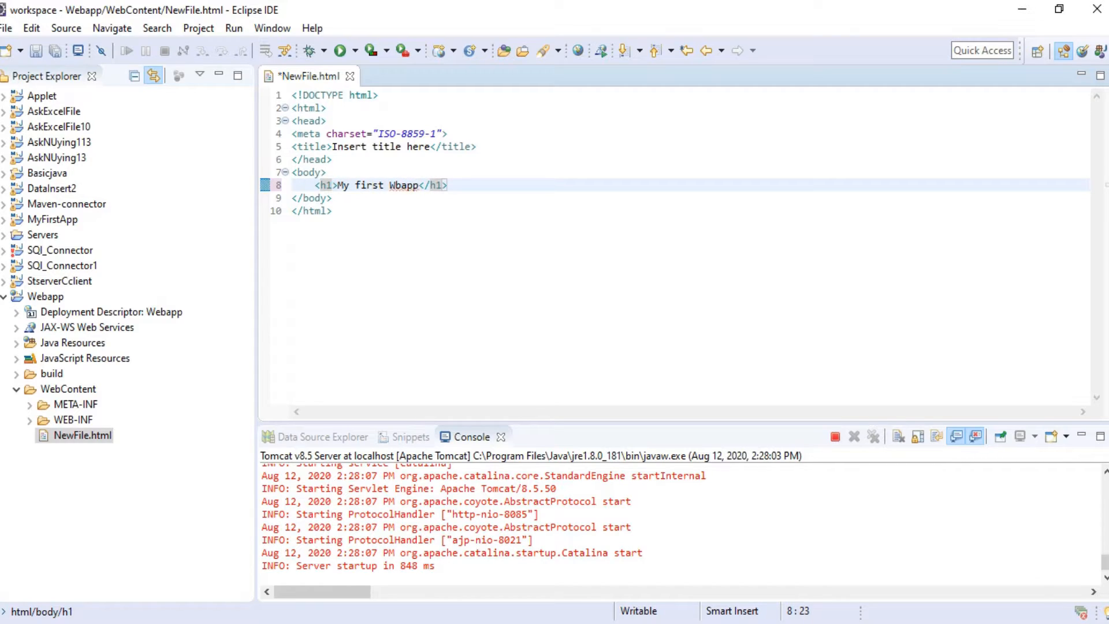
left_click(396, 185)
type("e")
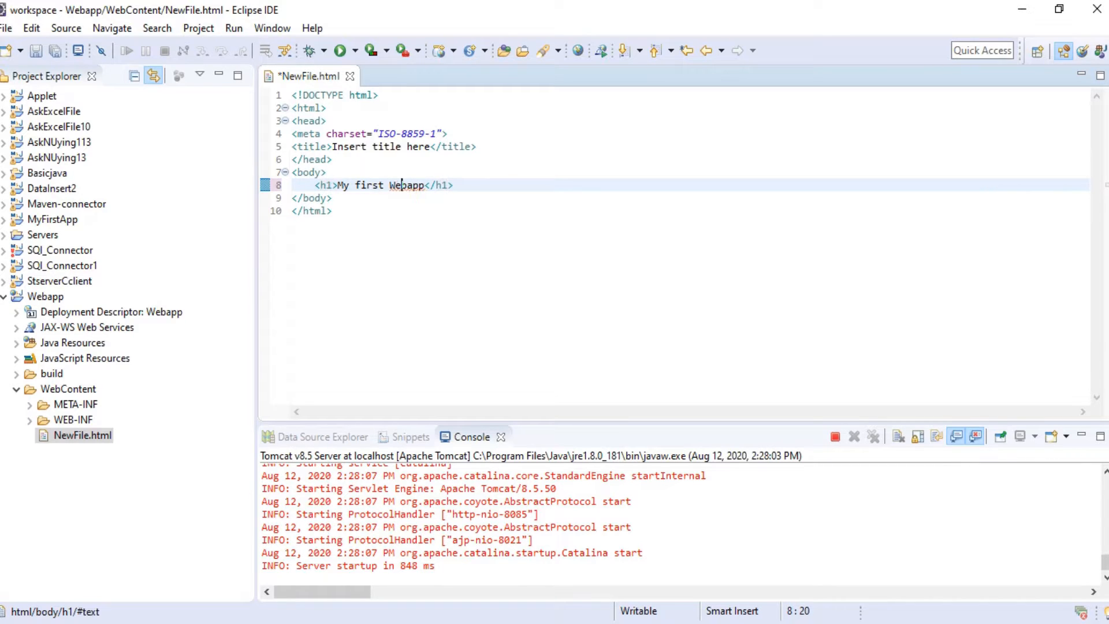
left_click(36, 50)
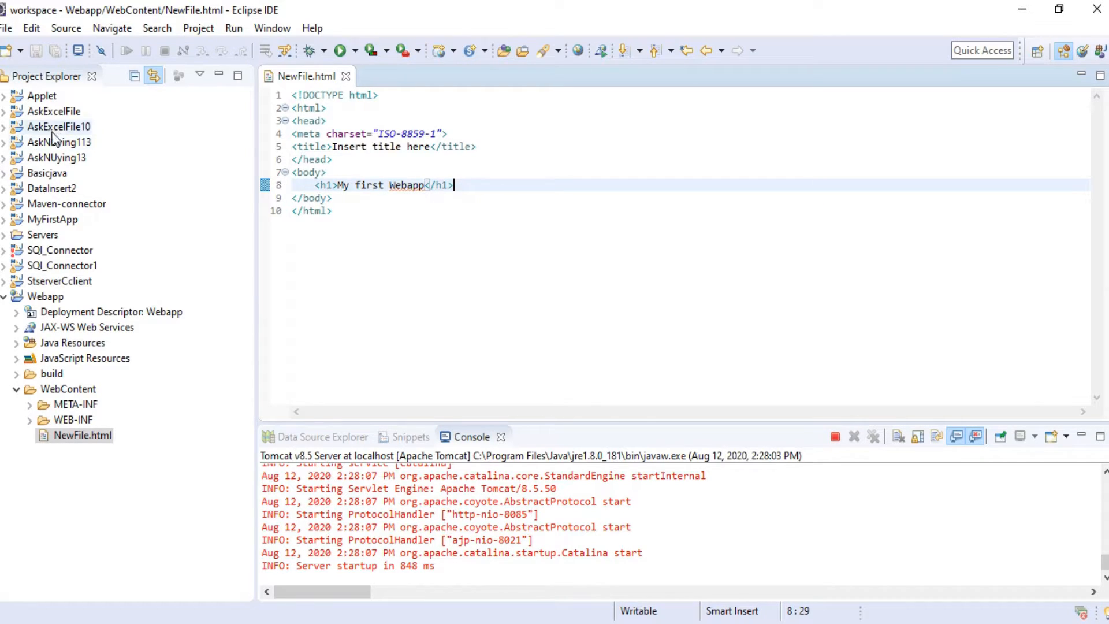
Try to run NewFile.html on the existing server Tomcat v8.5 Server at localhost.
right_click(70, 440)
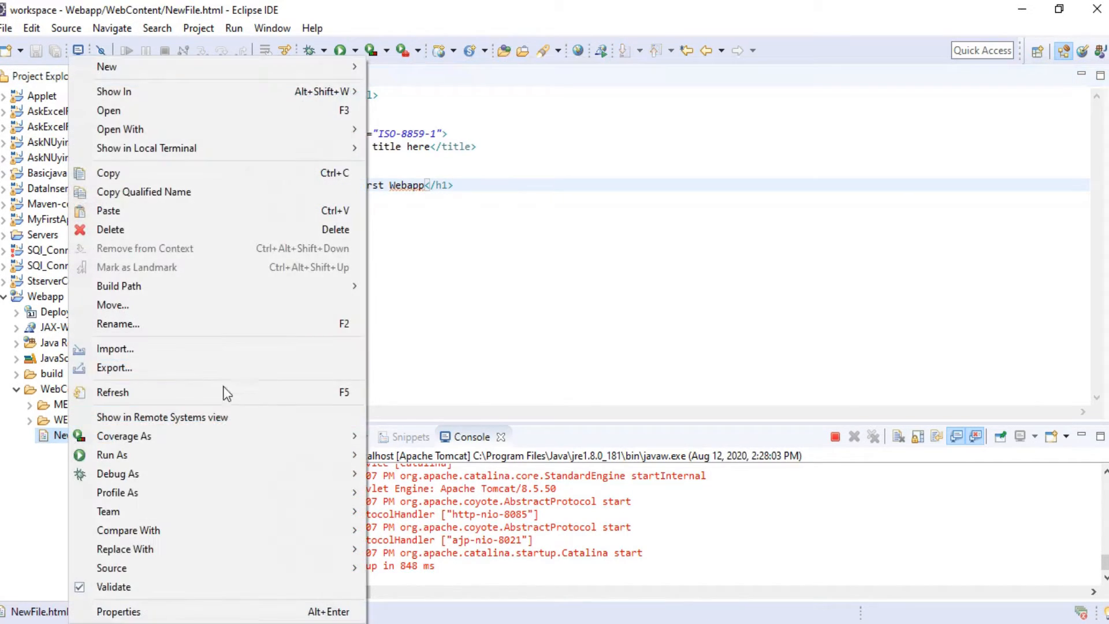
mouse_move(347, 454)
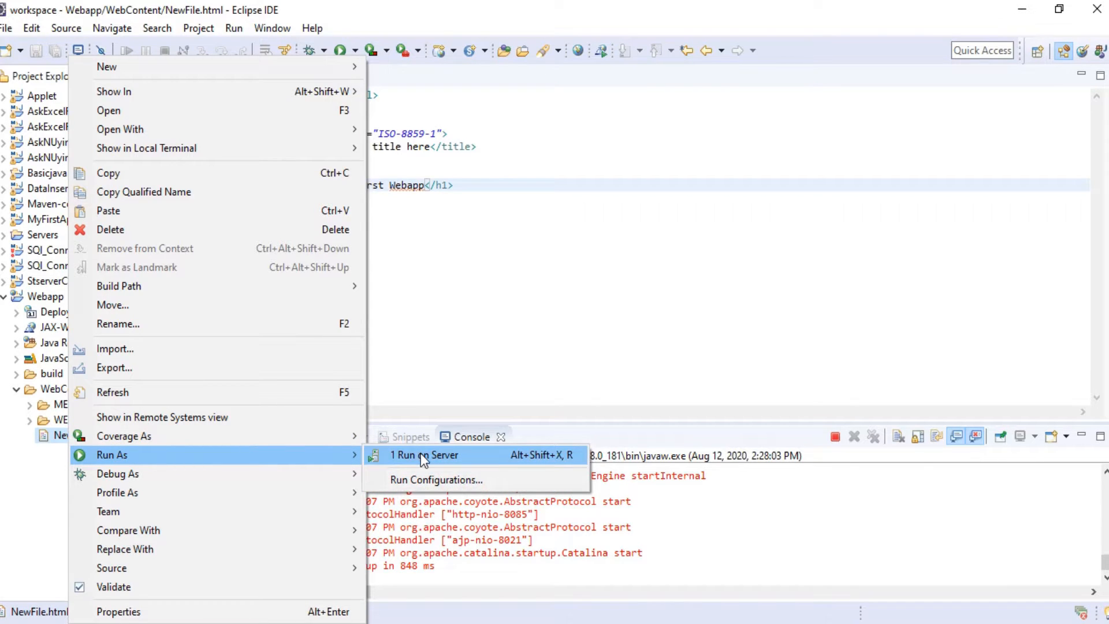
left_click(463, 455)
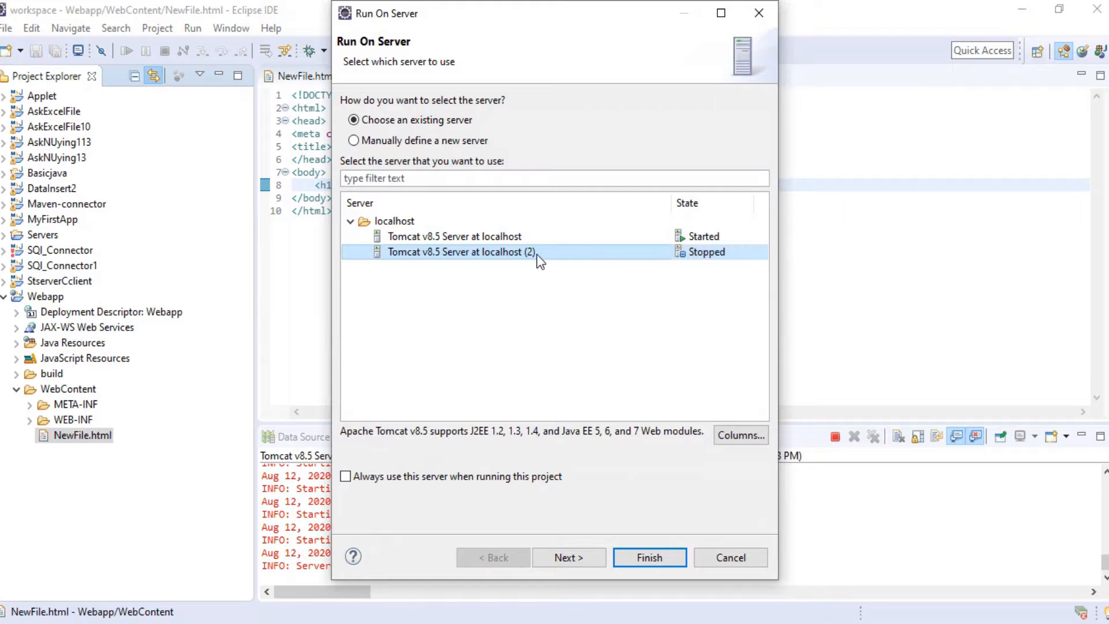
left_click(543, 241)
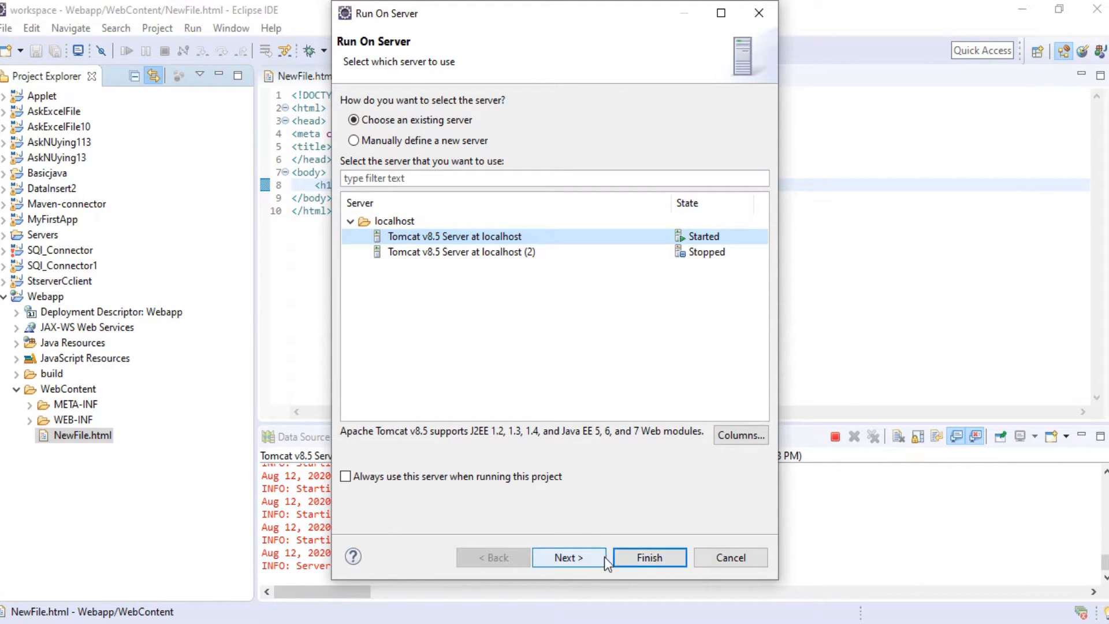
left_click(647, 557)
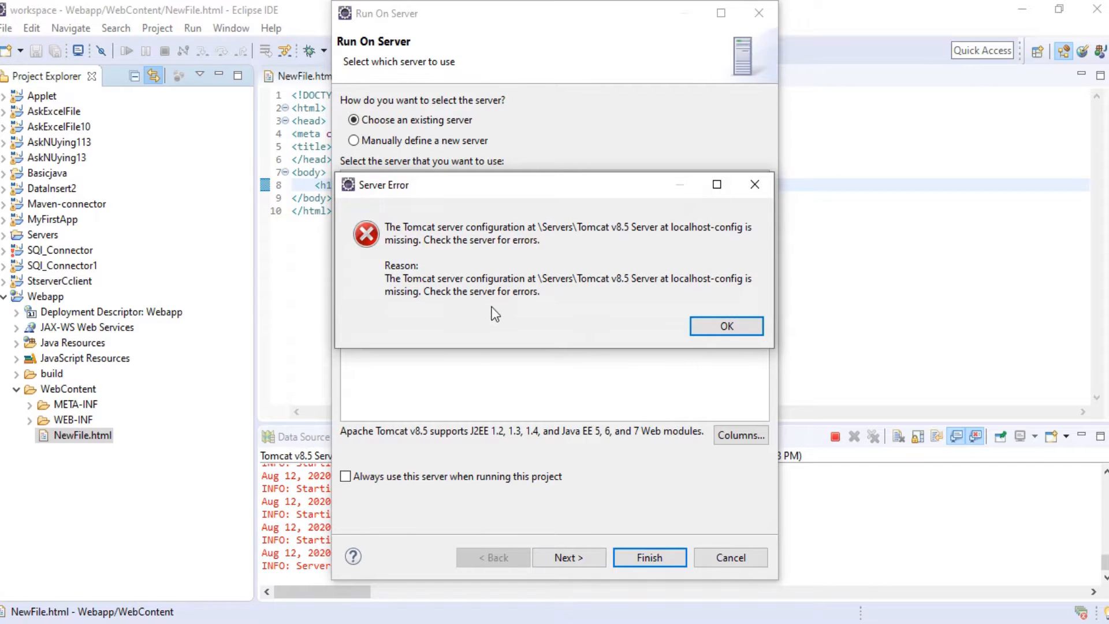
left_click(753, 185)
Try to run NewFile.html on Tomcat v8.5 Server at localhost (2) instead, and dismiss the resulting dialog.
left_click(567, 254)
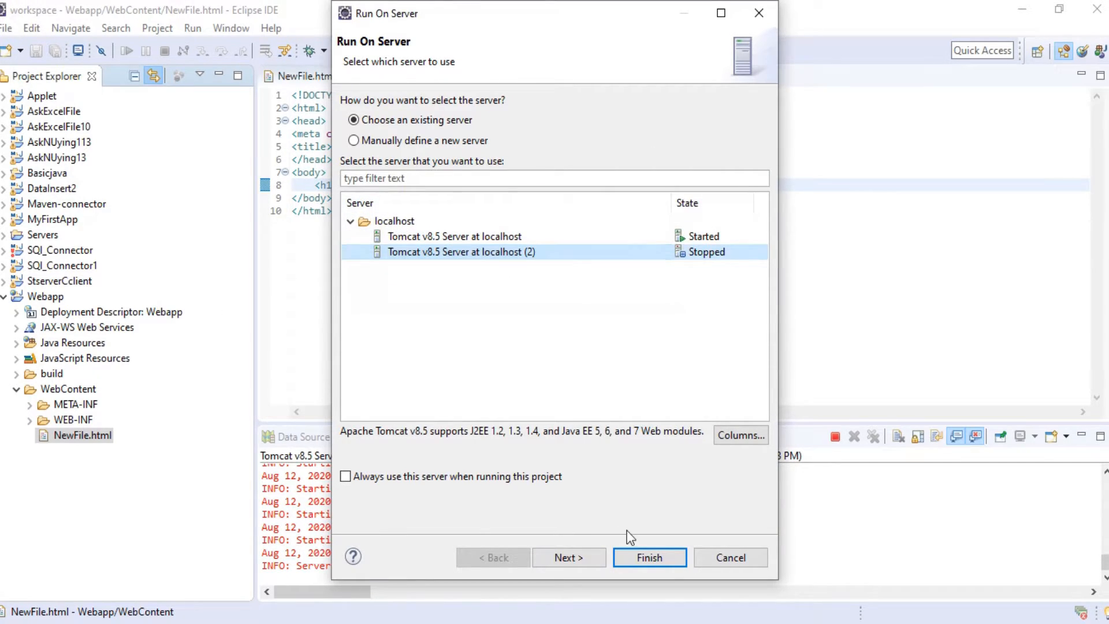
left_click(624, 556)
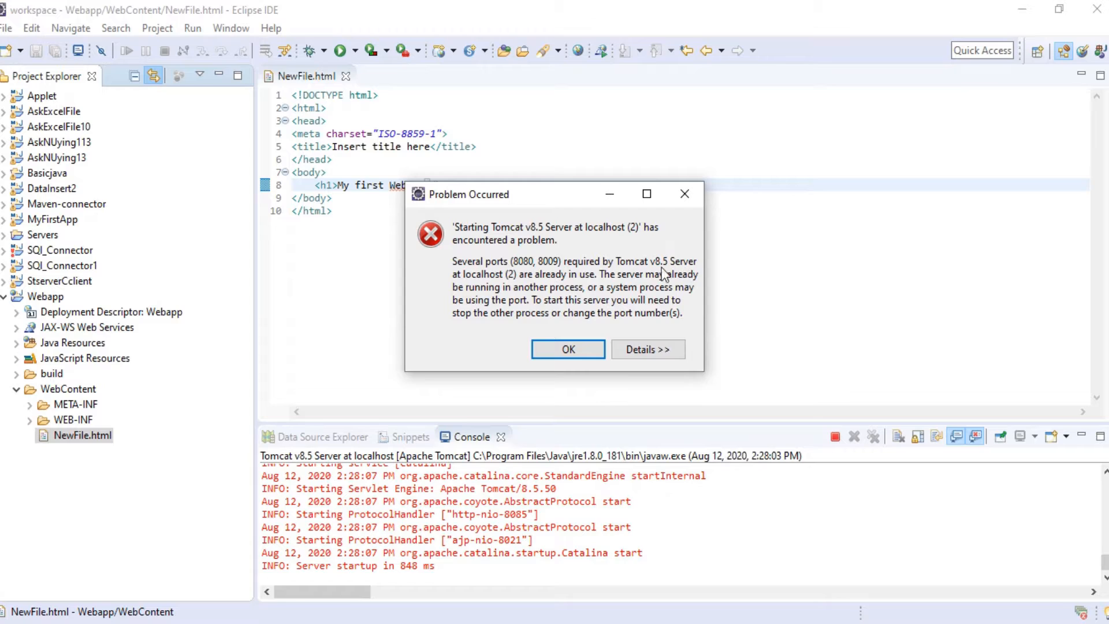
left_click(682, 196)
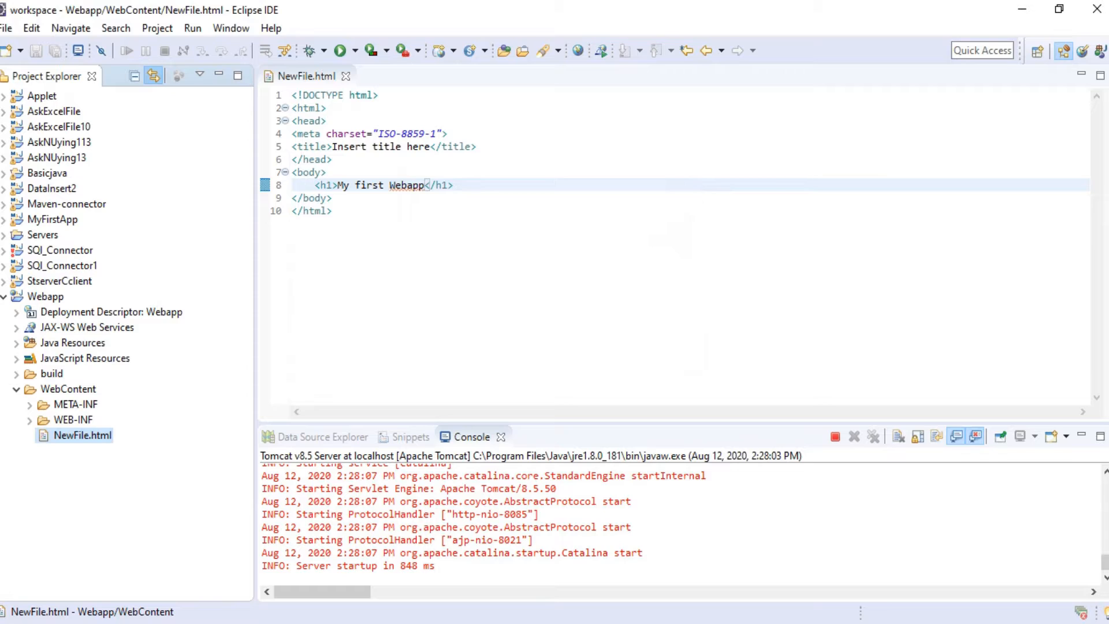
Switch to the perspective that lists the servers and open the configuration overviews of both Tomcat v8.5 servers.
left_click(1083, 52)
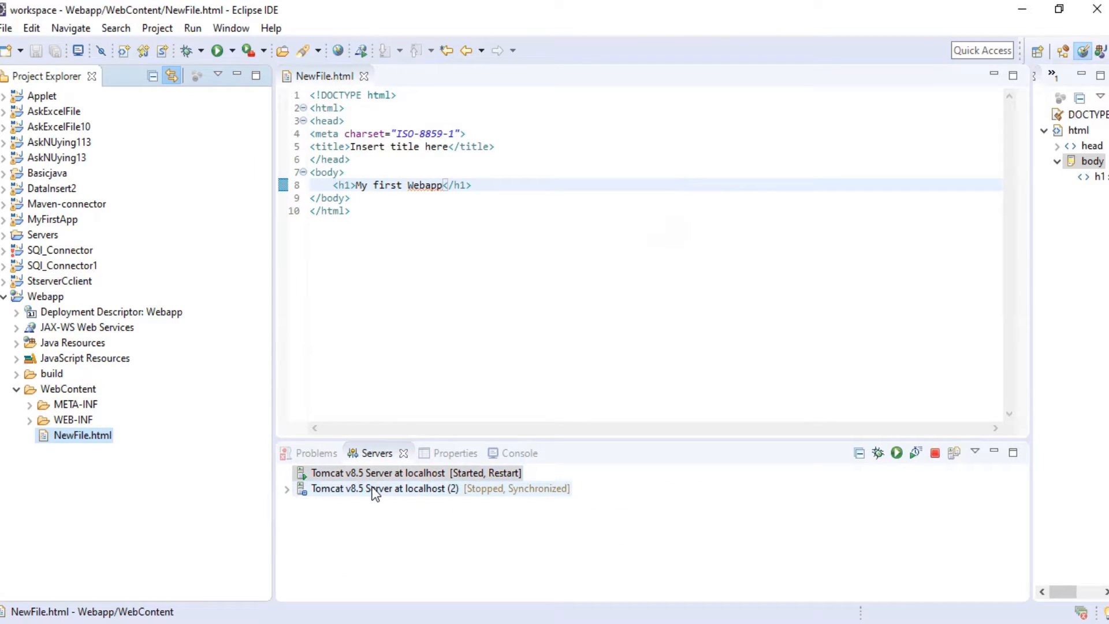
double_click(373, 475)
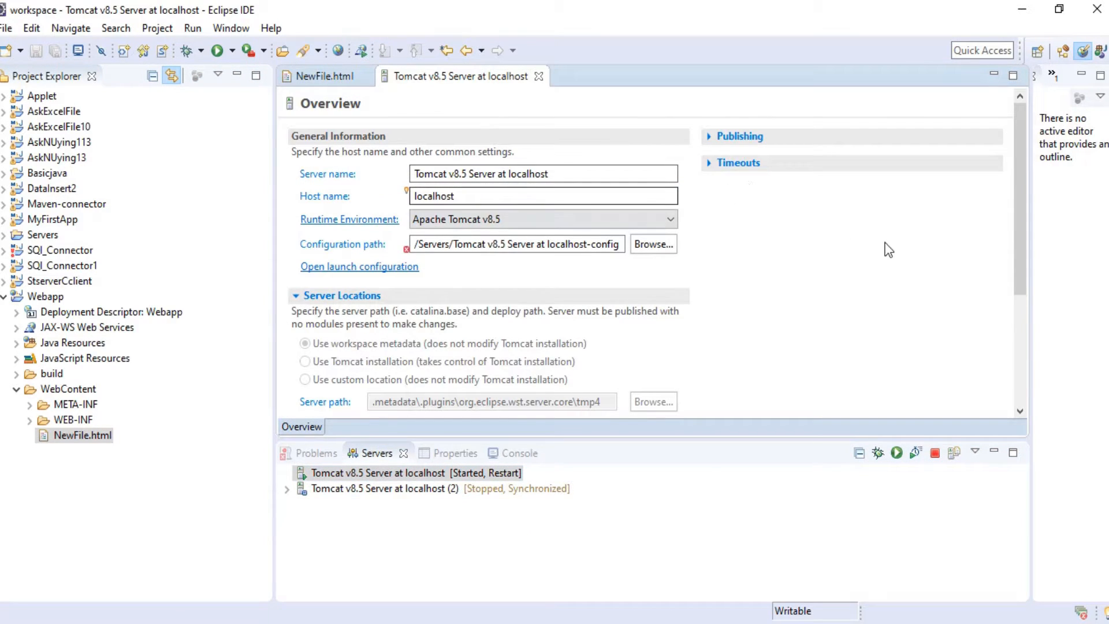
left_click_drag(1026, 182, 1026, 217)
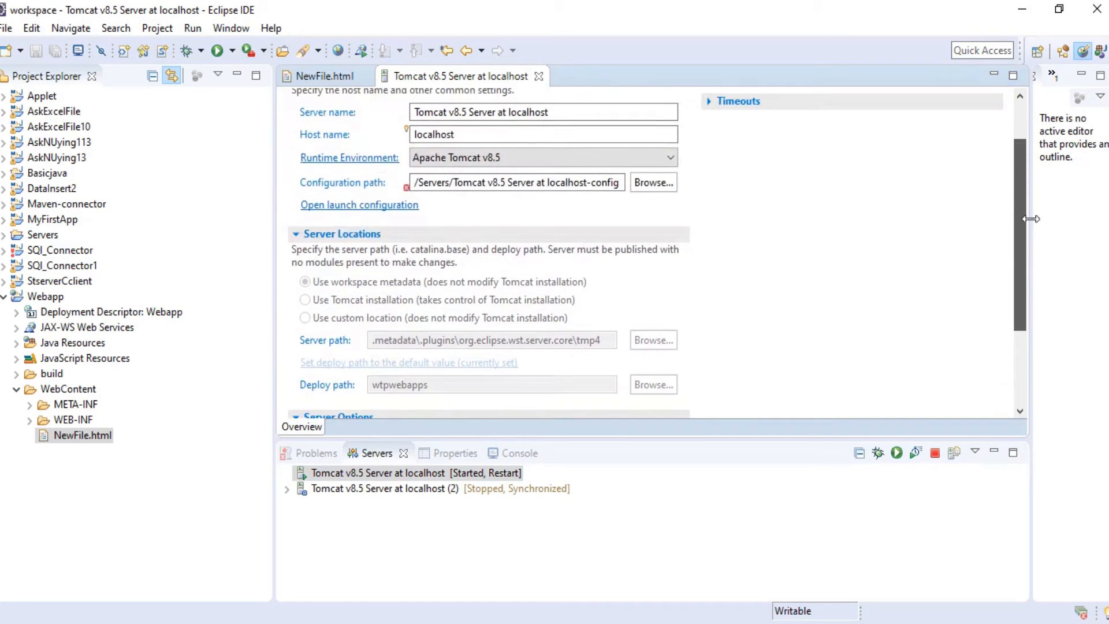
left_click(392, 489)
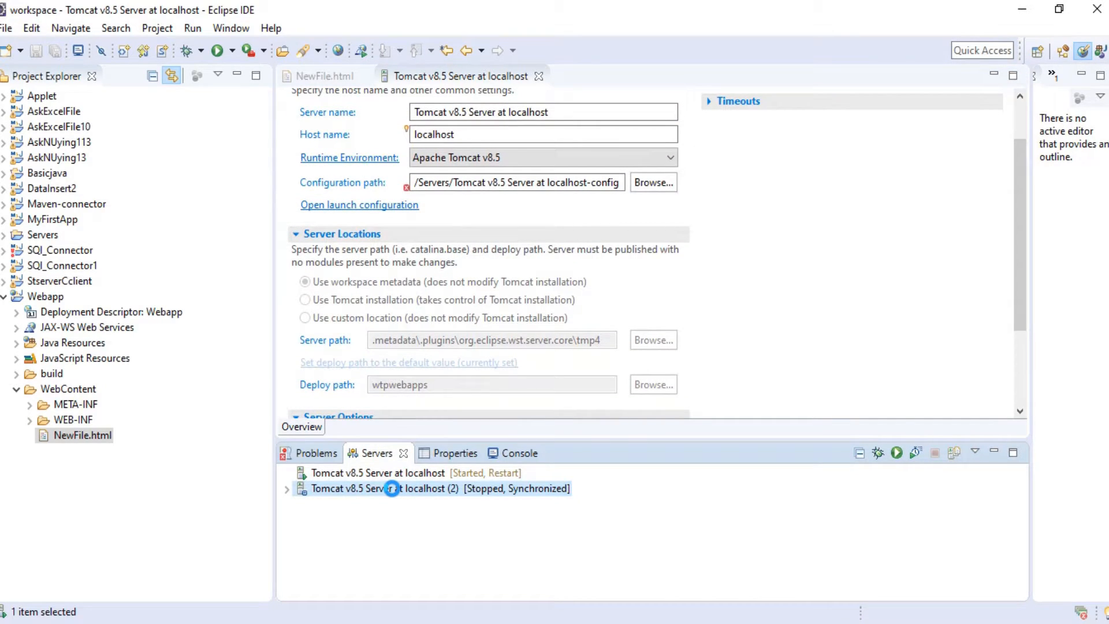
double_click(392, 488)
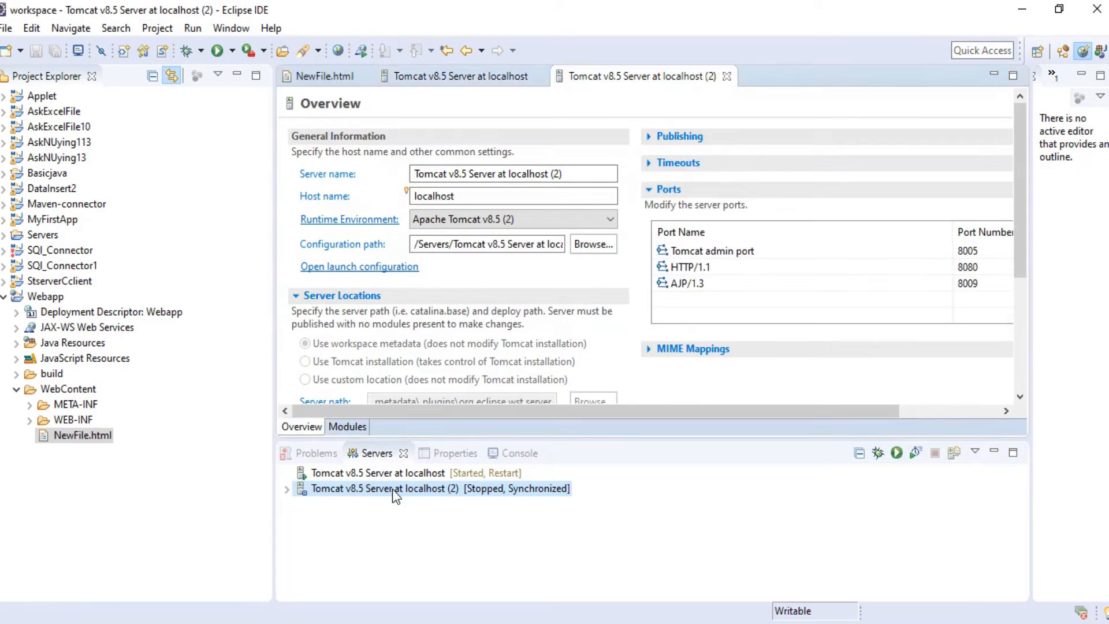
Set the ports of Tomcat v8.5 Server at localhost (2) to admin 8015, HTTP/1.1 8085 and AJP/1.3 8021, and save the configuration.
left_click(980, 254)
left_click(980, 253)
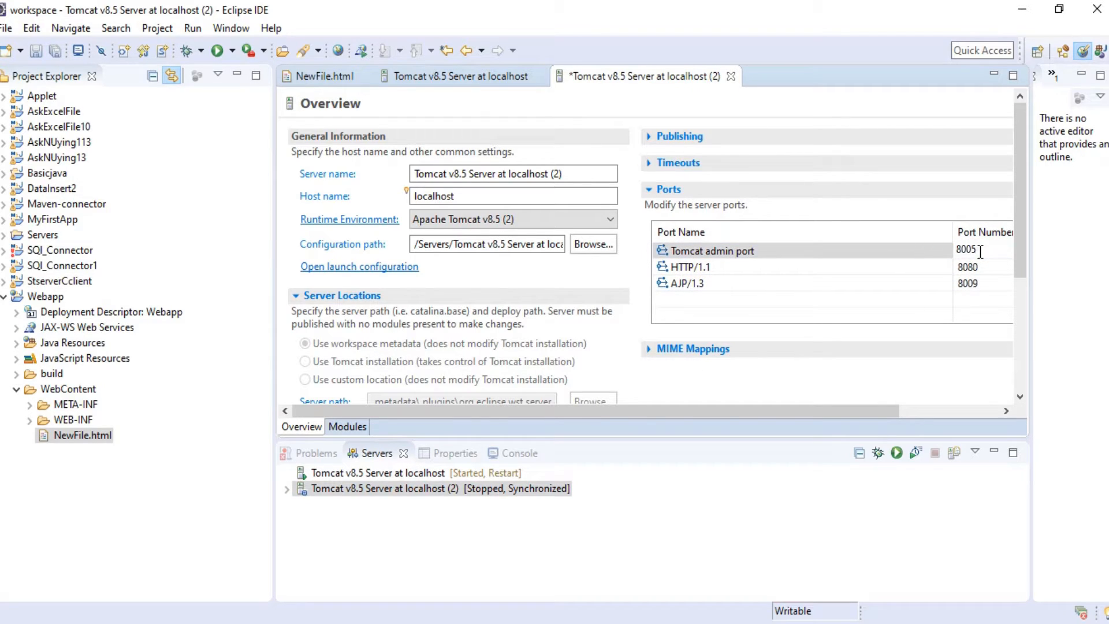
key("BackSpace")
key("BackSpace")
type("15")
left_click(980, 267)
key("BackSpace")
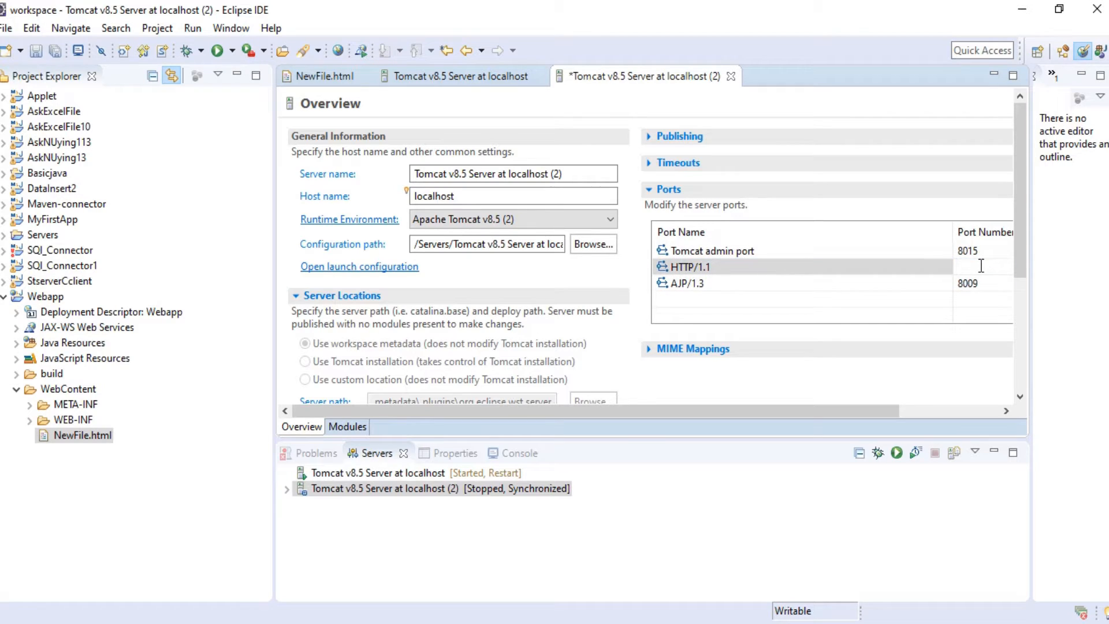
type("8085")
left_click(987, 282)
key("BackSpace")
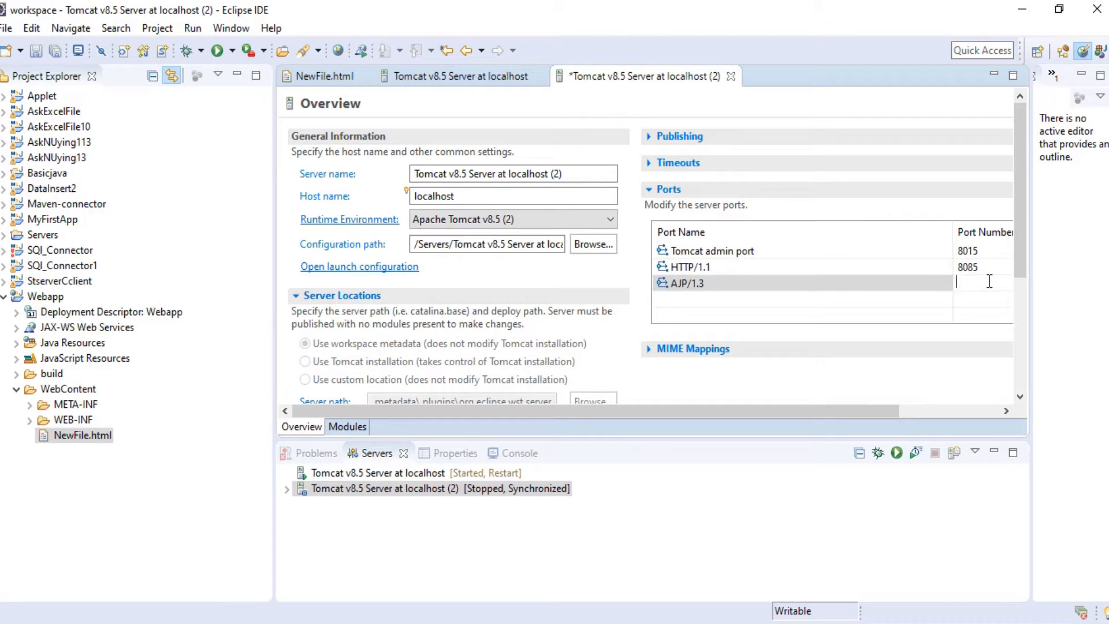
type("8021")
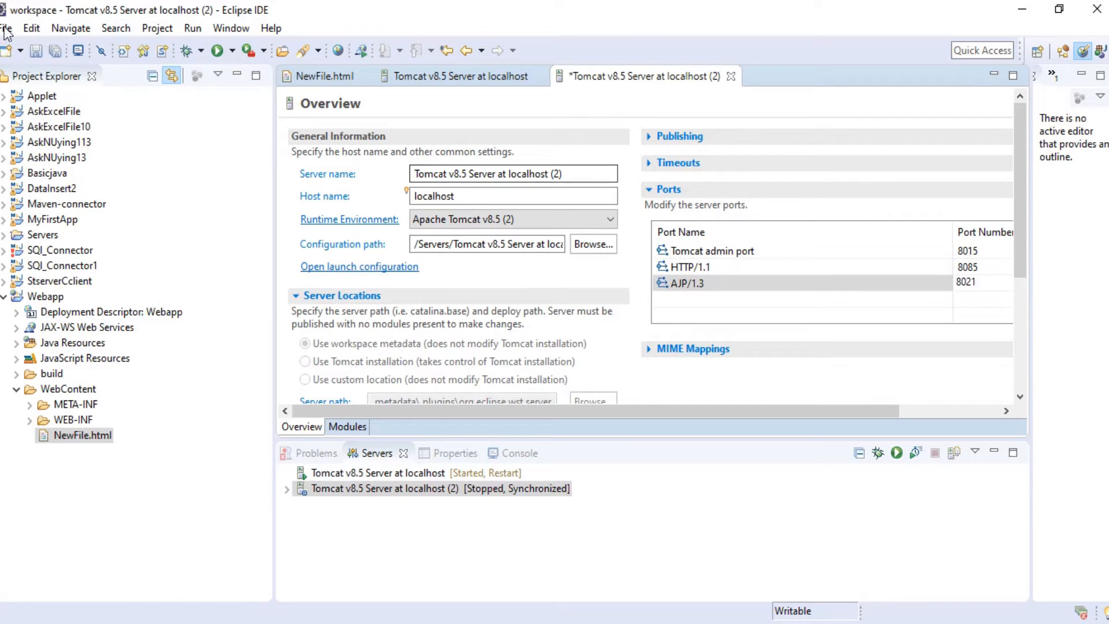
left_click(39, 55)
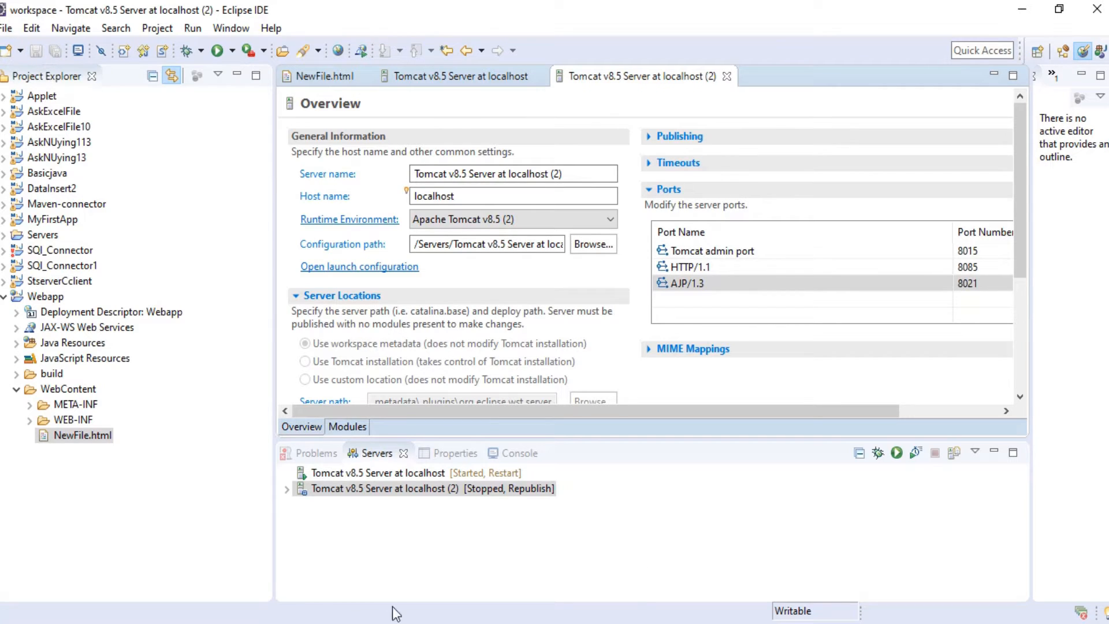
Try again to run NewFile.html on Tomcat v8.5 Server at localhost.
right_click(70, 434)
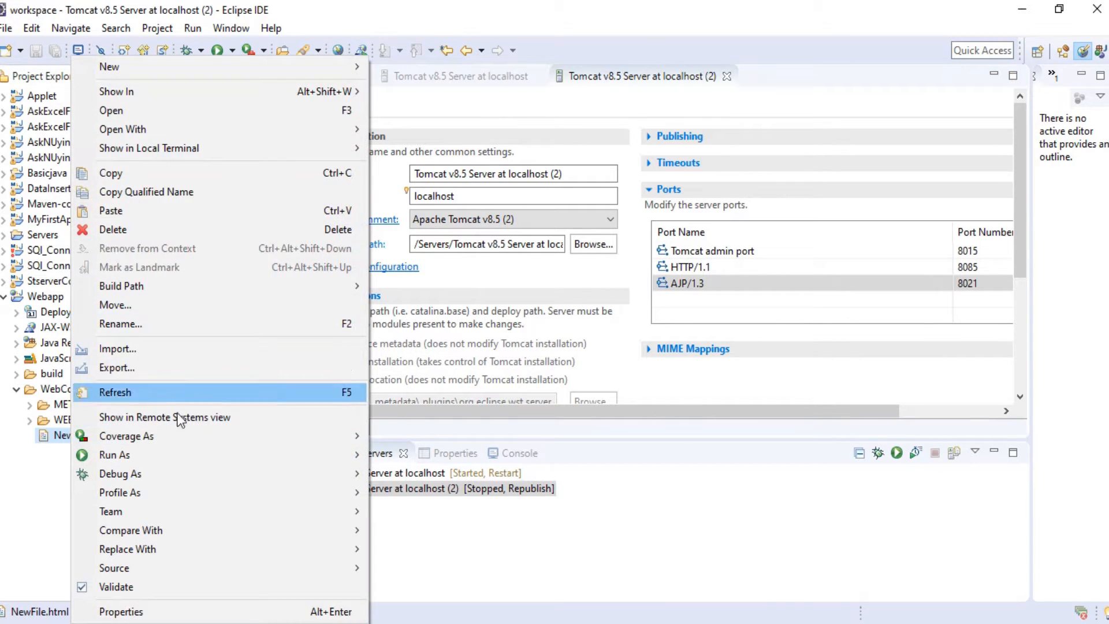
mouse_move(300, 457)
left_click(403, 455)
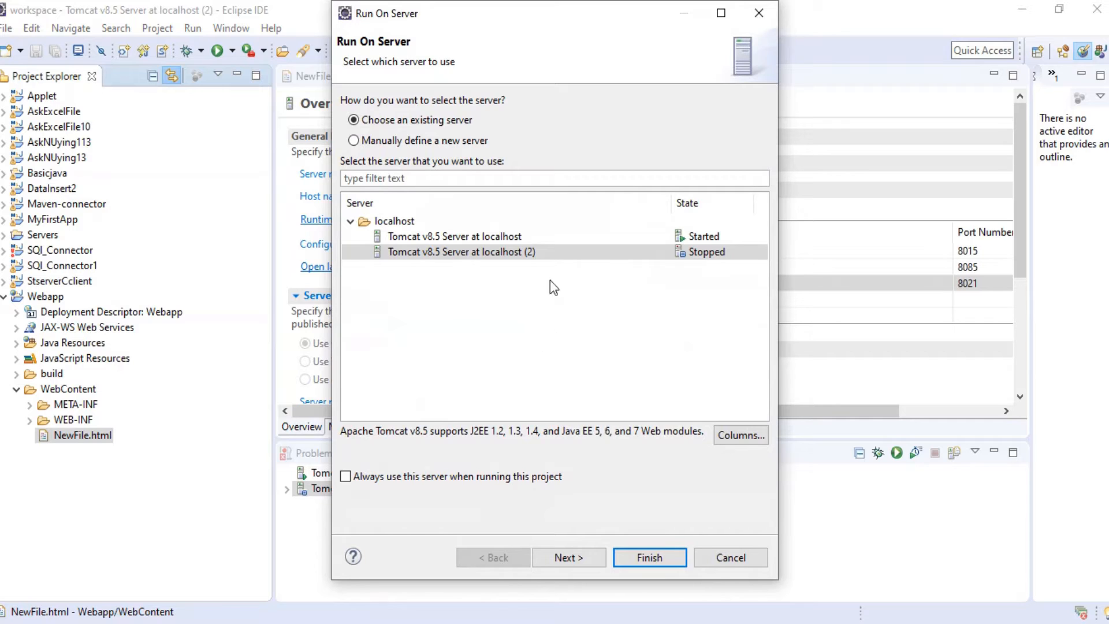
left_click(503, 240)
left_click(632, 554)
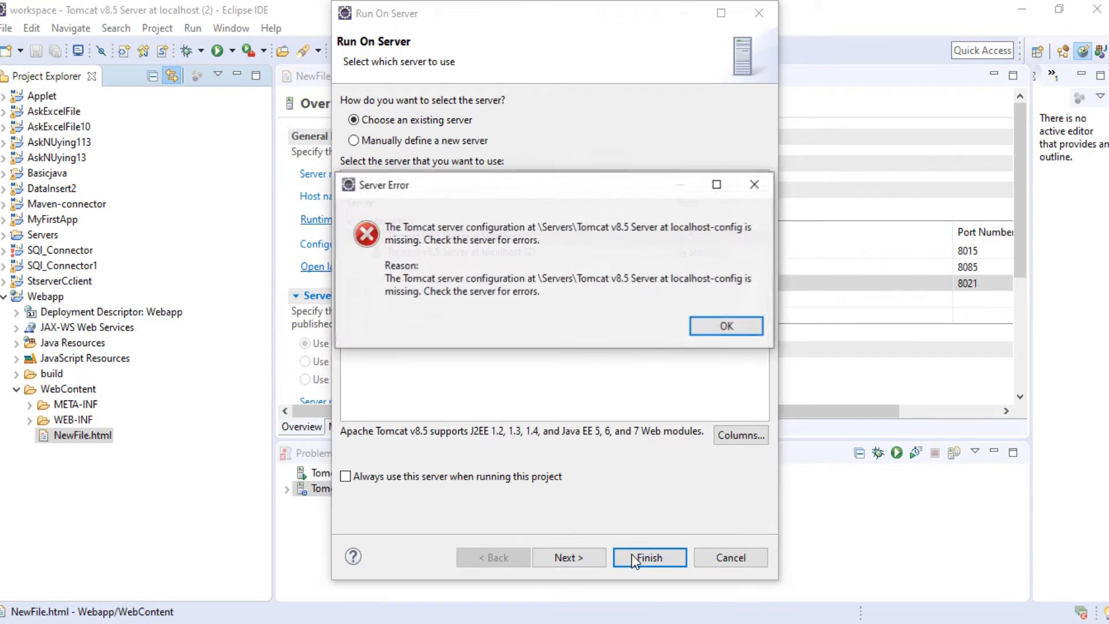
left_click(754, 184)
Try to run NewFile.html on Tomcat v8.5 Server at localhost (2) with its new ports, and dismiss the resulting dialog.
left_click(414, 253)
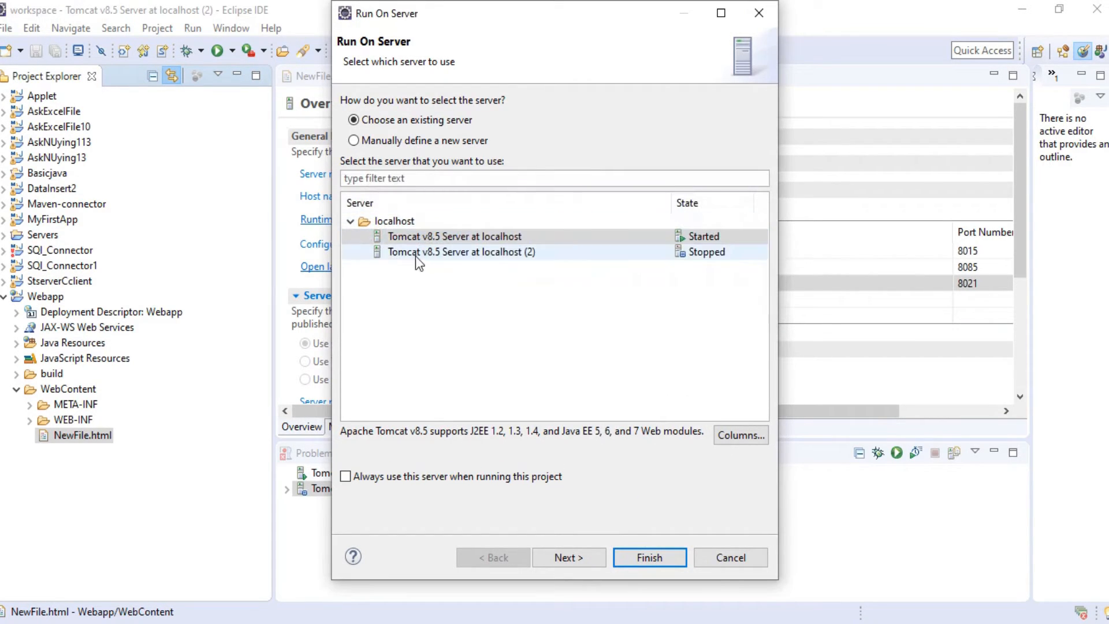
left_click(637, 556)
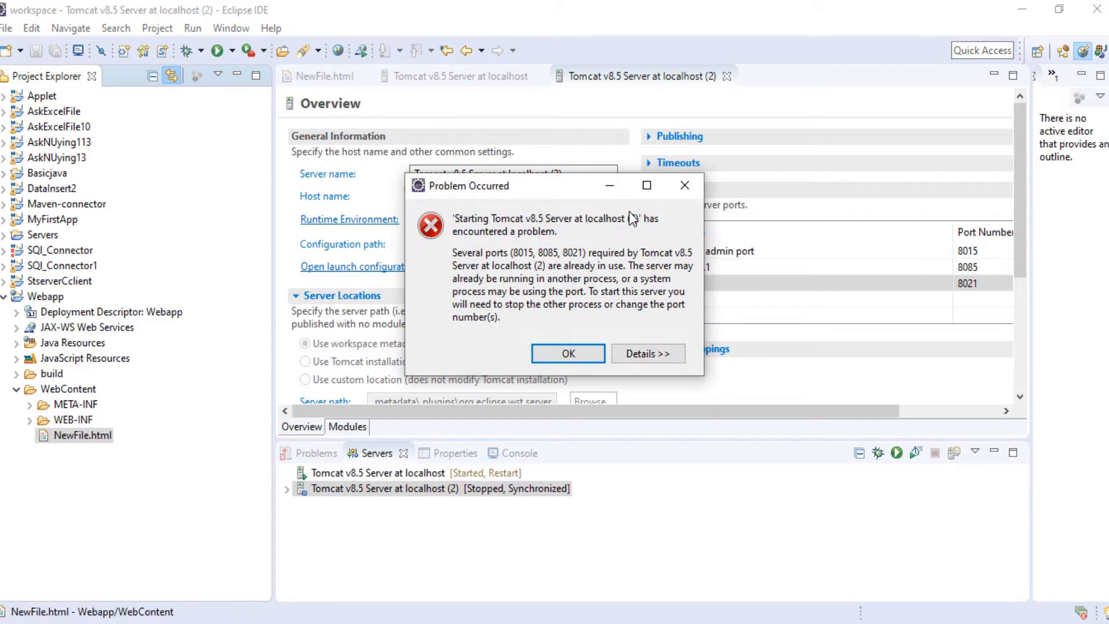
left_click(684, 185)
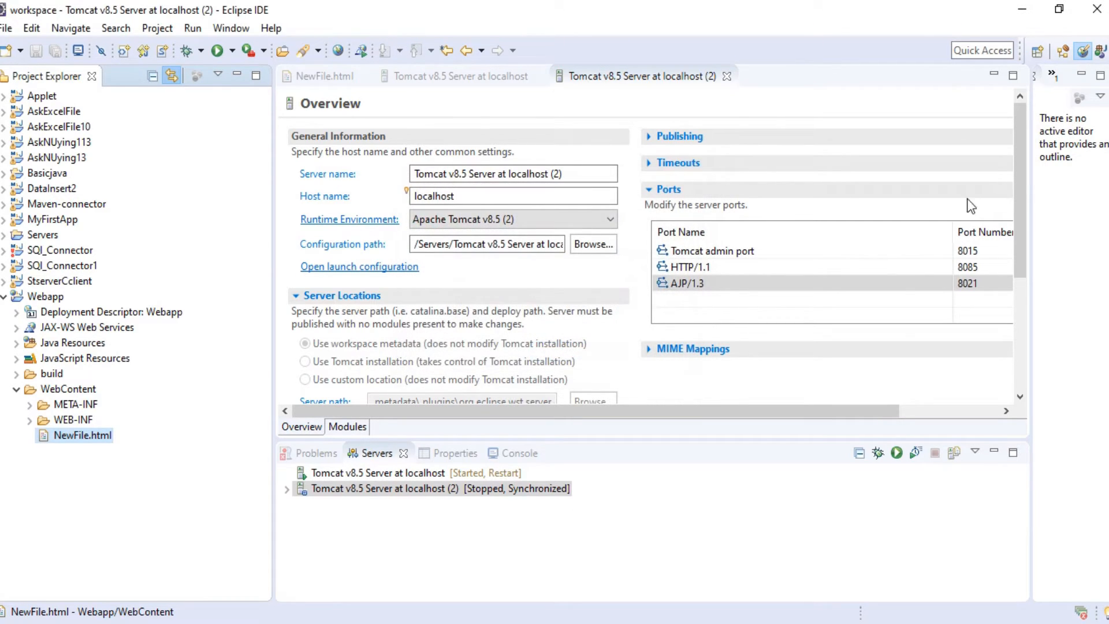
Set the ports of Tomcat v8.5 Server at localhost (2) to admin 8018, HTTP/1.1 8095 and AJP/1.3 8025, and save the configuration.
left_click(984, 250)
left_click(984, 250)
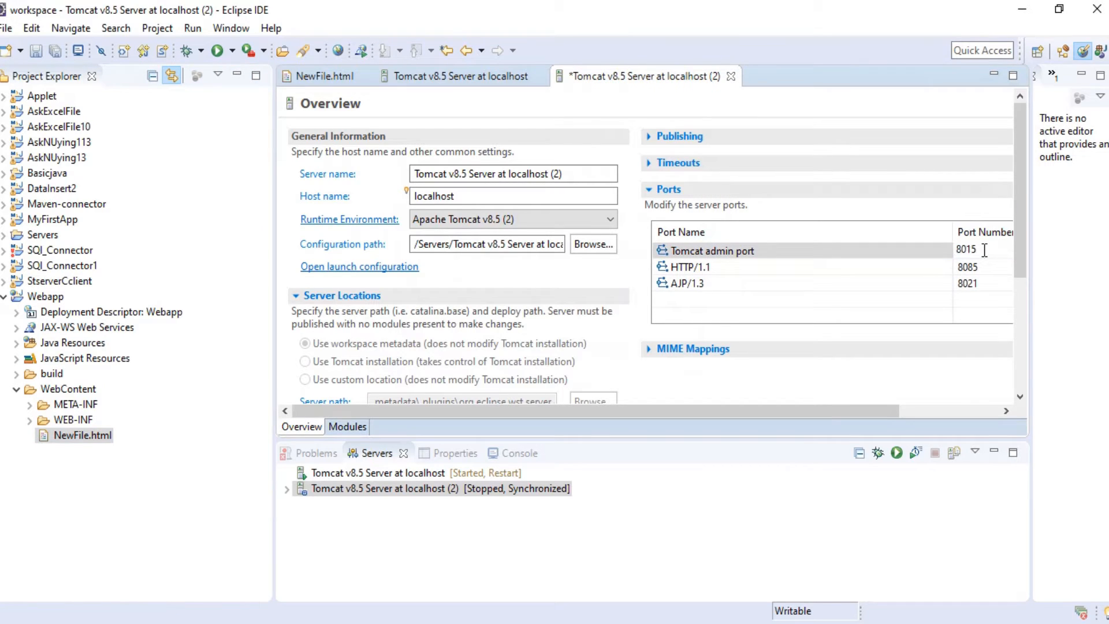
key("BackSpace")
key("BackSpace")
type("18")
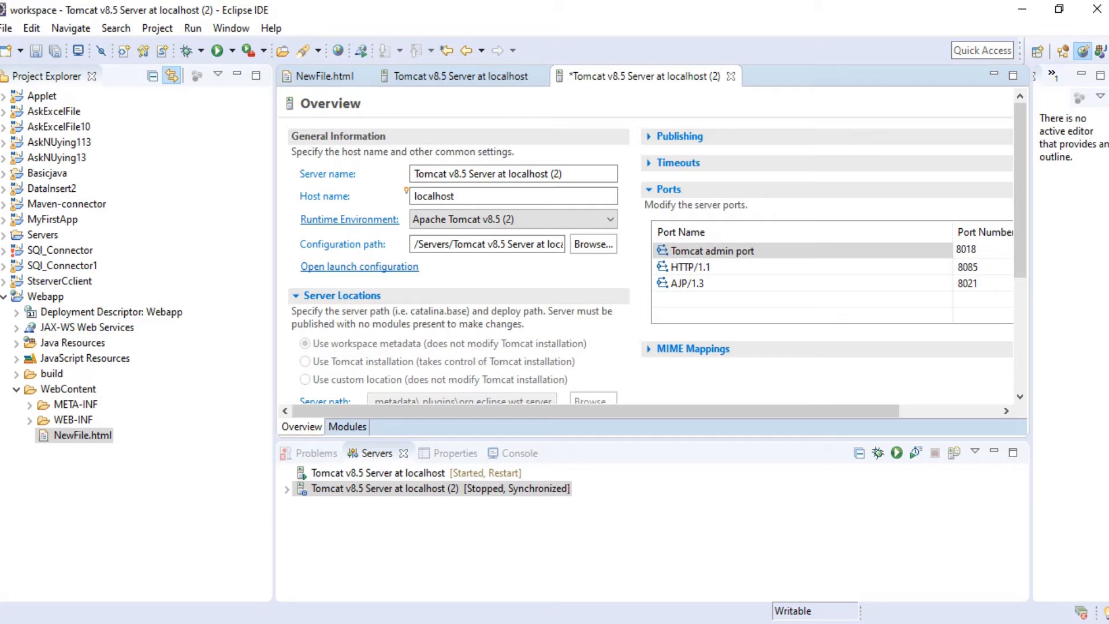
left_click(984, 266)
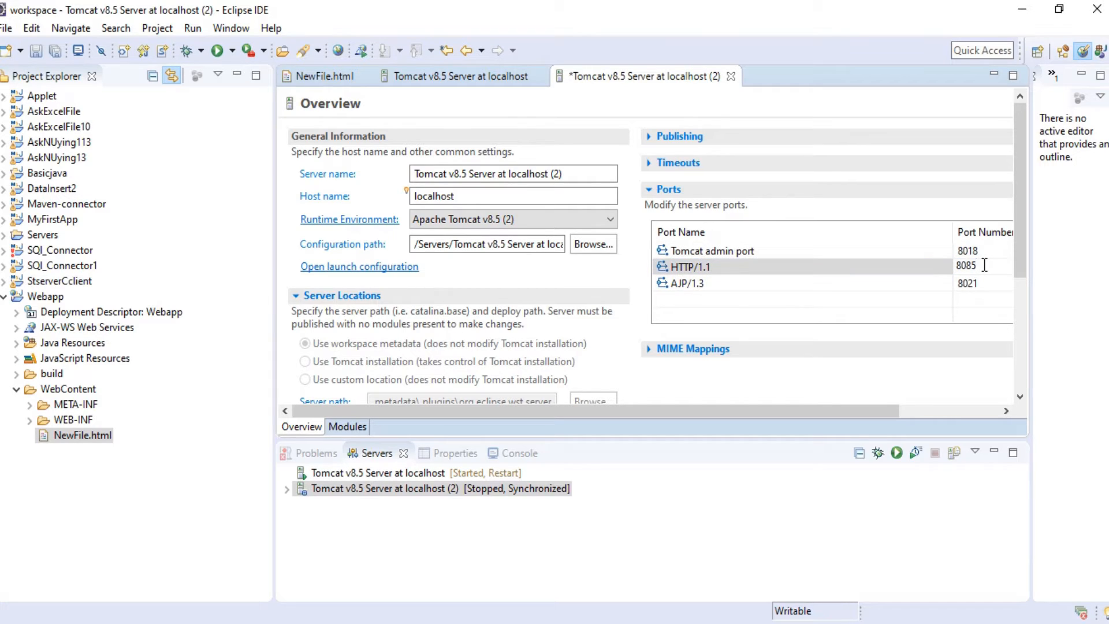
key("BackSpace")
key("BackSpace")
type("95")
left_click(980, 285)
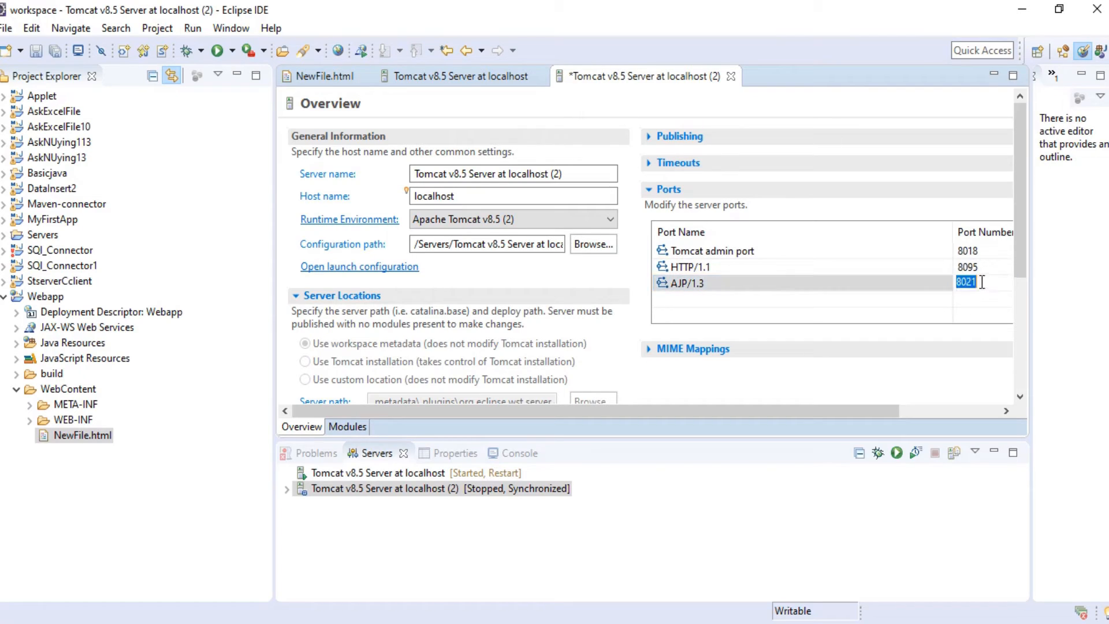
left_click(982, 283)
key("BackSpace")
key("BackSpace")
type("25")
left_click(36, 52)
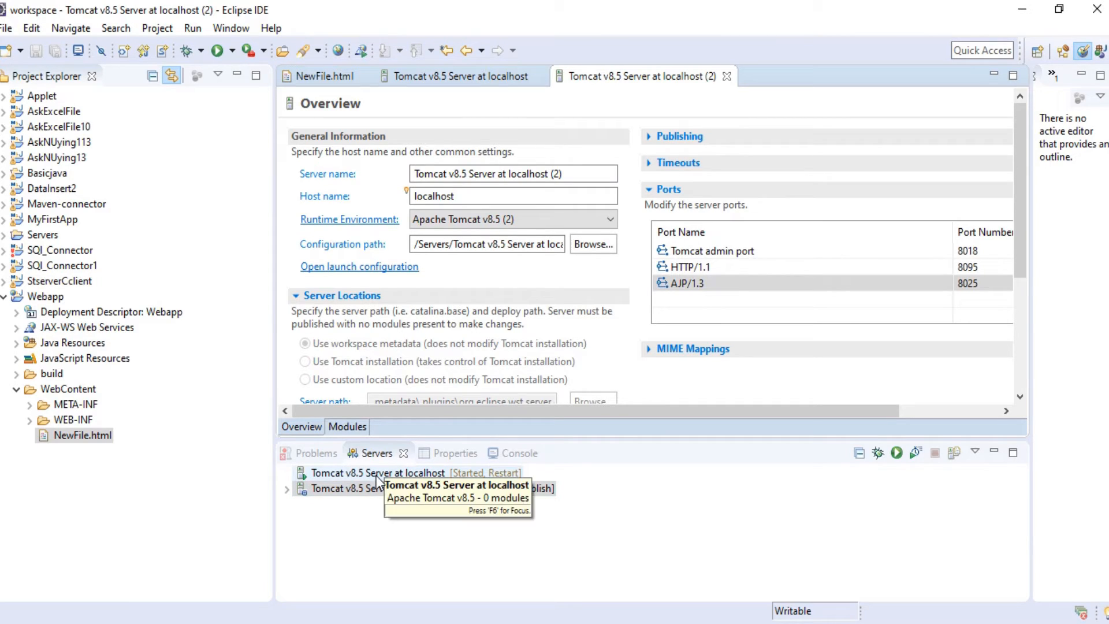
Remove the Apache Tomcat v8.5 server runtime environment together with all affected servers, and apply the preferences.
left_click(229, 28)
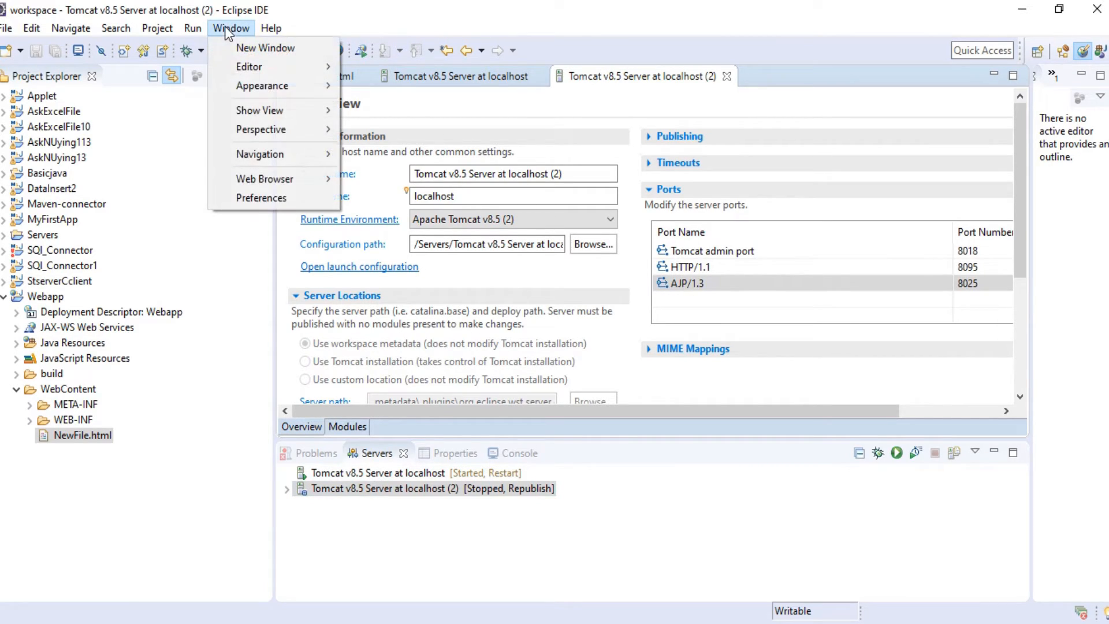
left_click(245, 200)
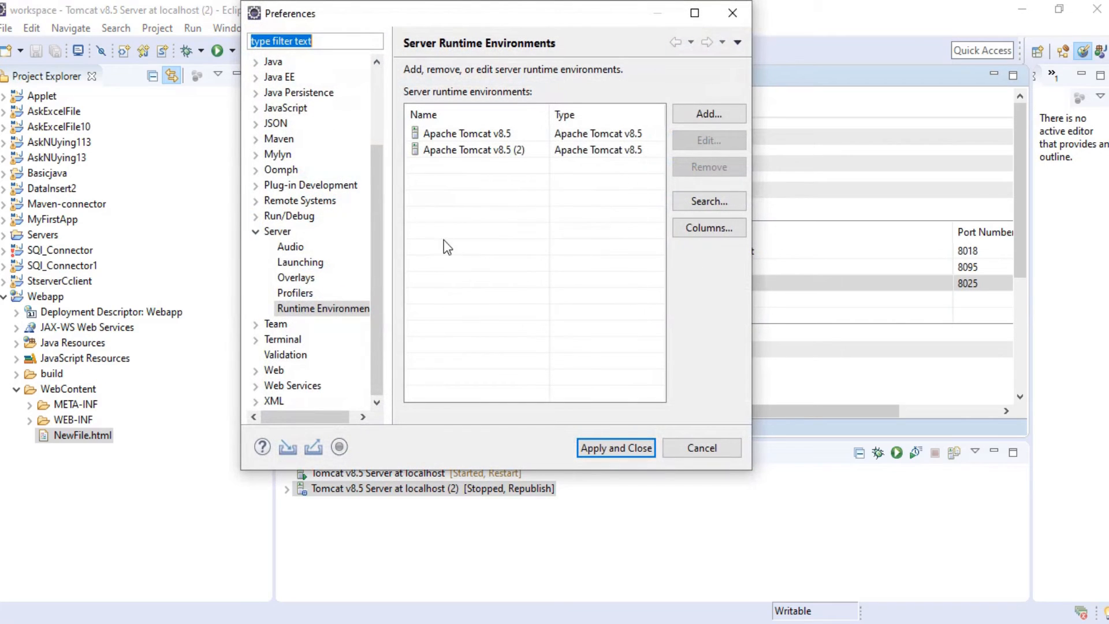
left_click(477, 150)
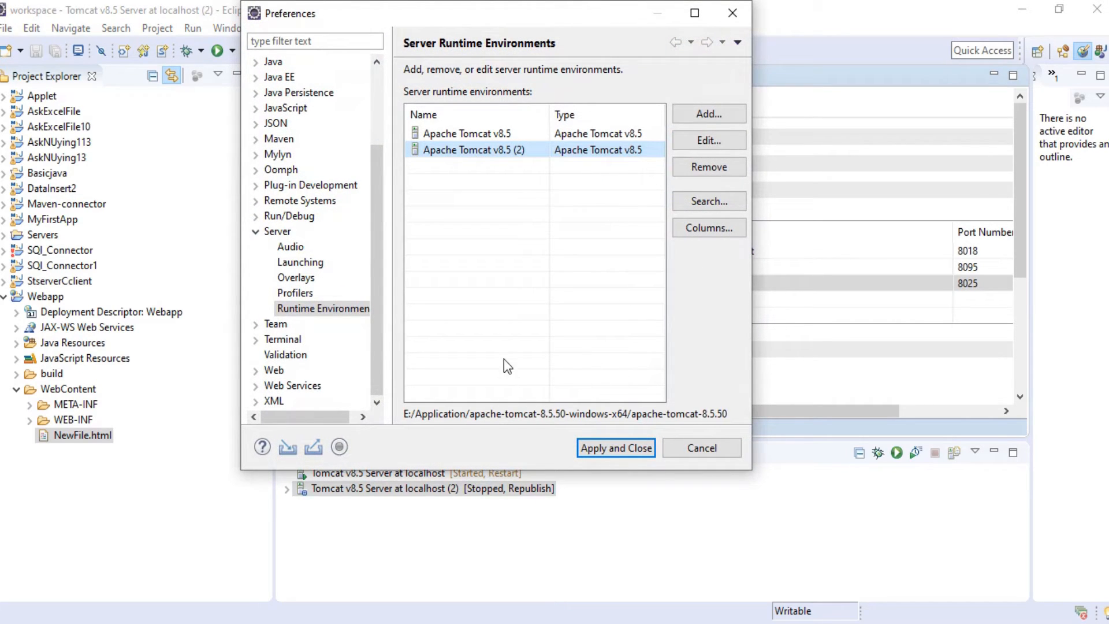
left_click(506, 139)
left_click(708, 168)
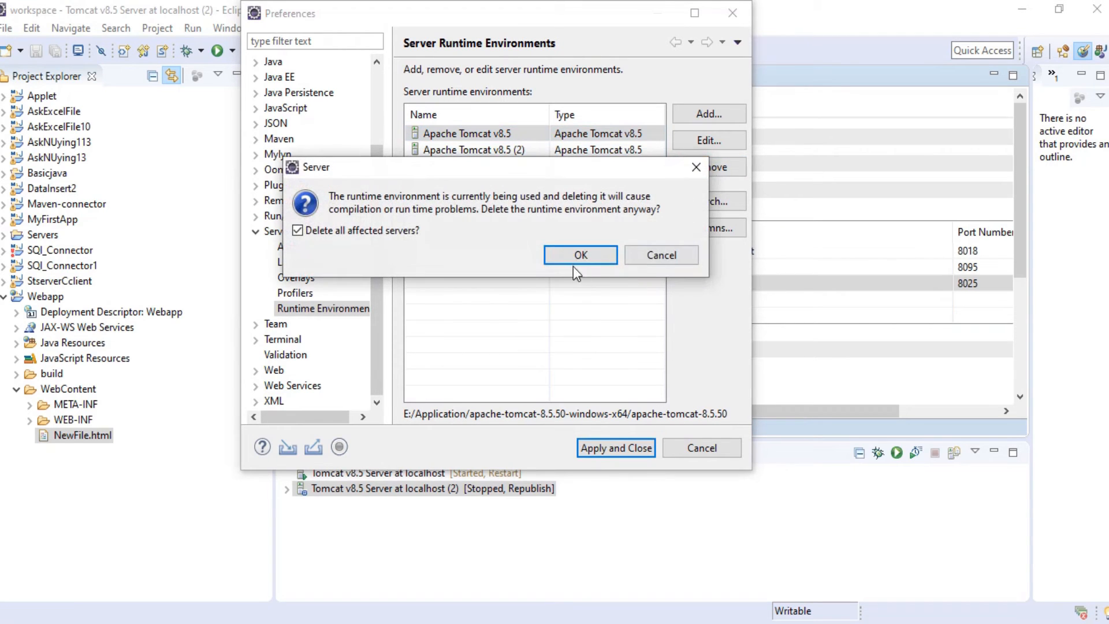
left_click(568, 252)
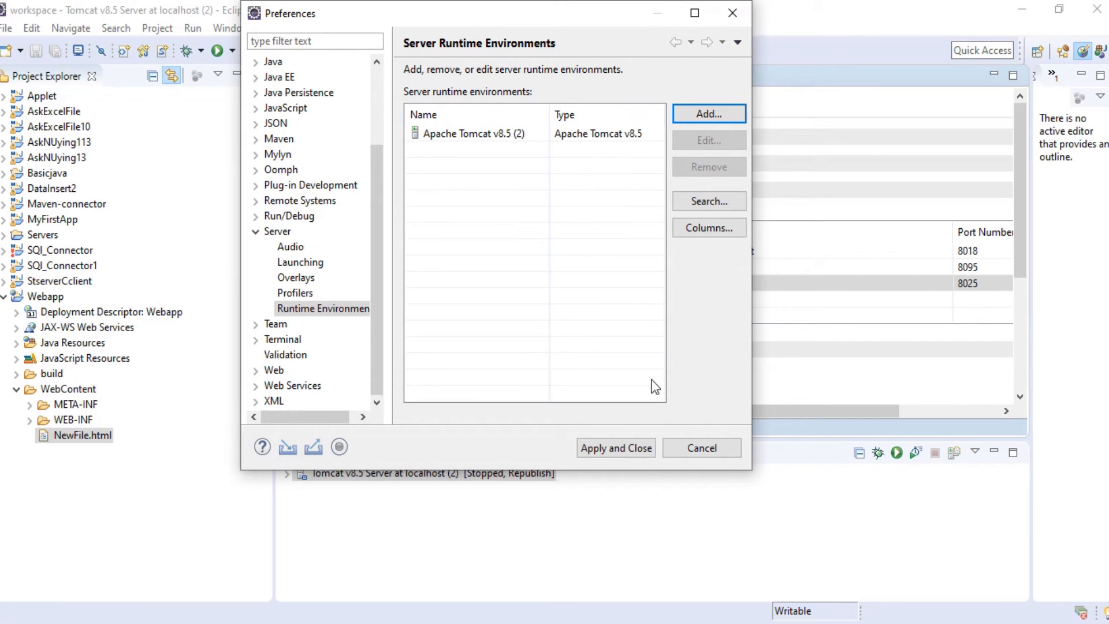
left_click(613, 449)
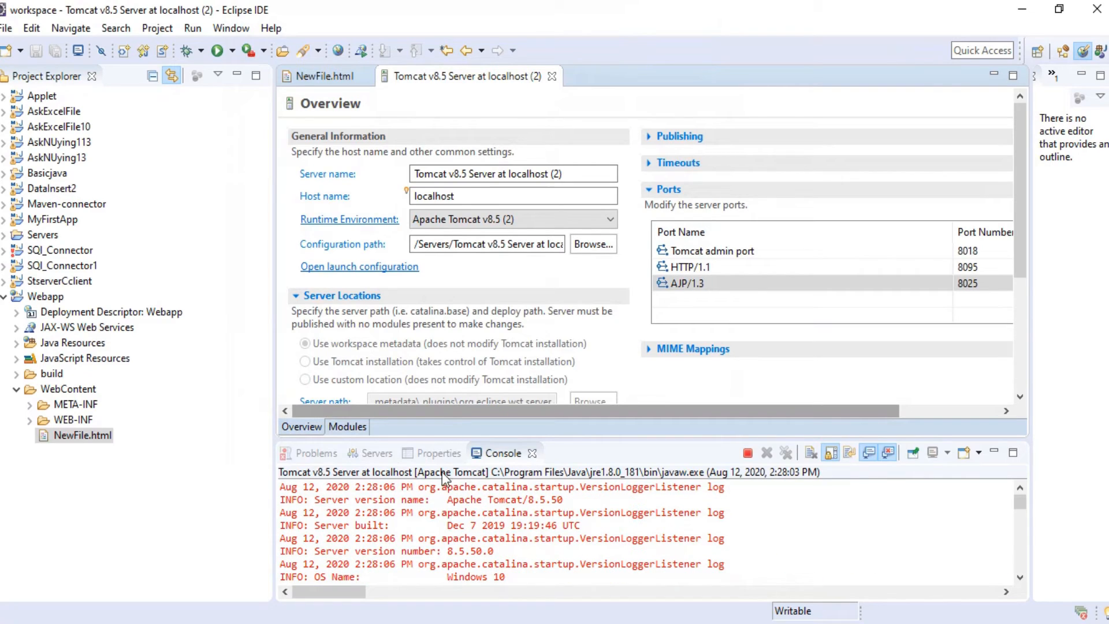
Start Tomcat v8.5 Server at localhost (2) from the list of servers.
left_click(373, 455)
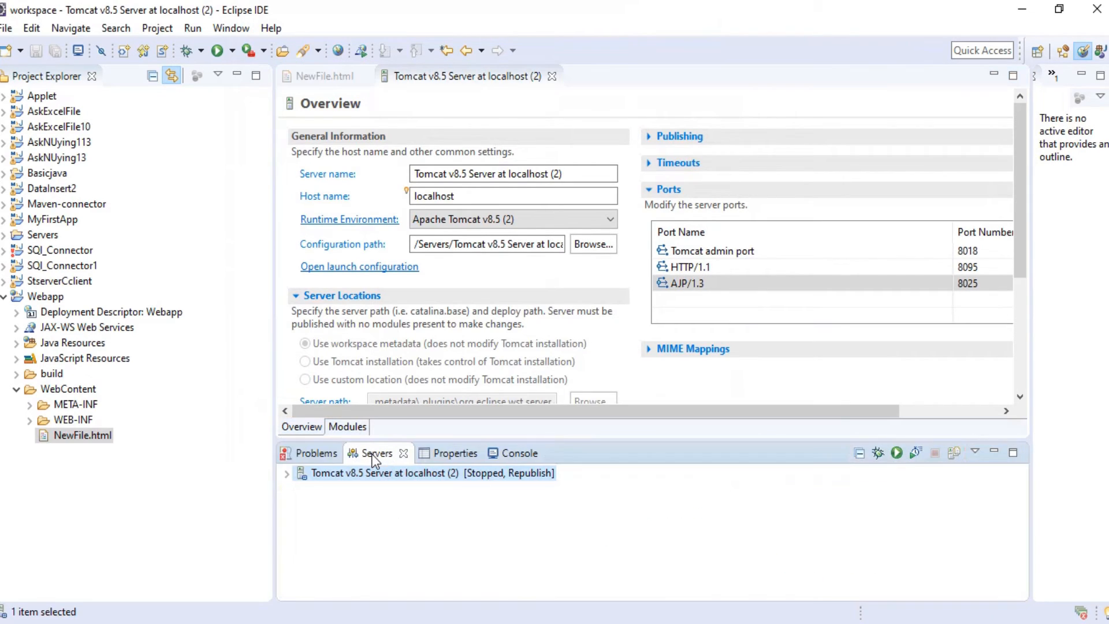
right_click(408, 477)
left_click(462, 276)
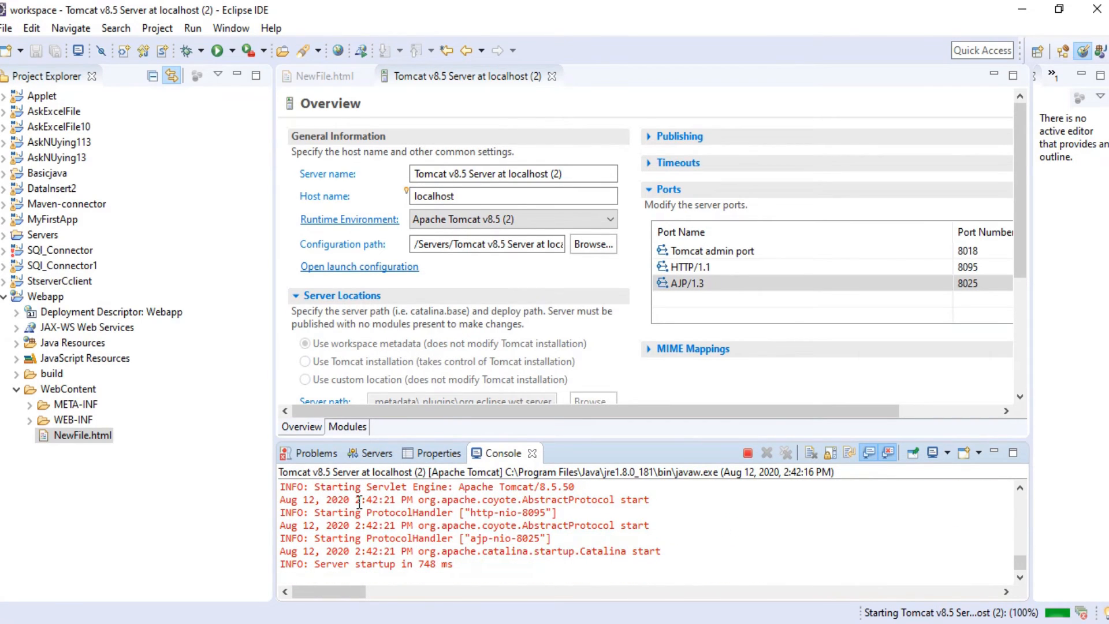
Run NewFile.html on the existing Tomcat v8.5 Server at localhost (2) with Webapp as the configured resource.
right_click(68, 434)
mouse_move(310, 451)
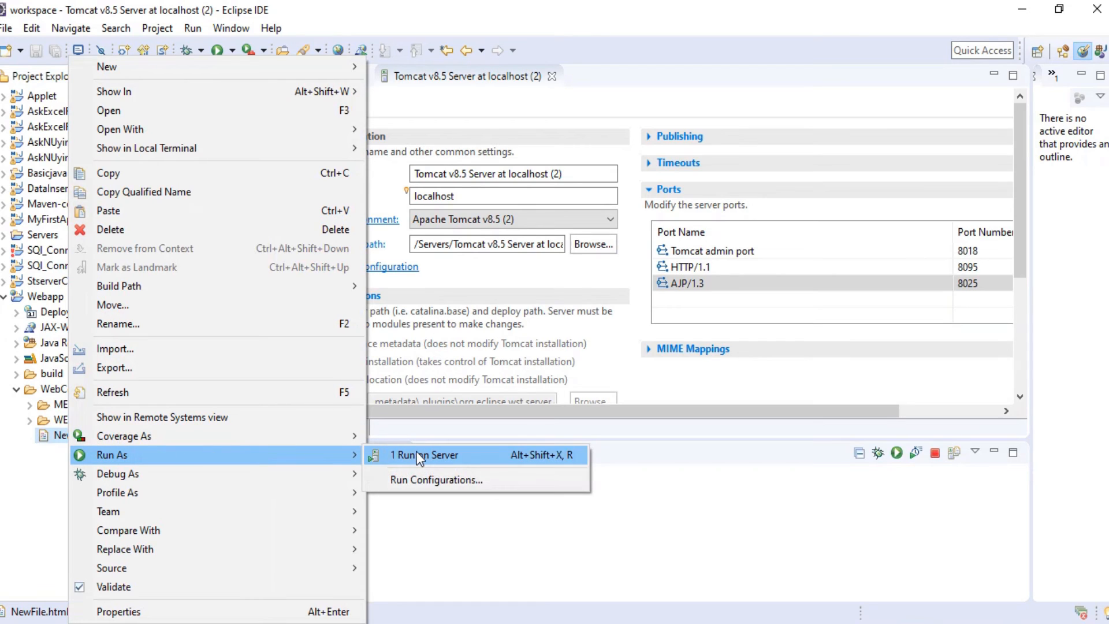
left_click(463, 455)
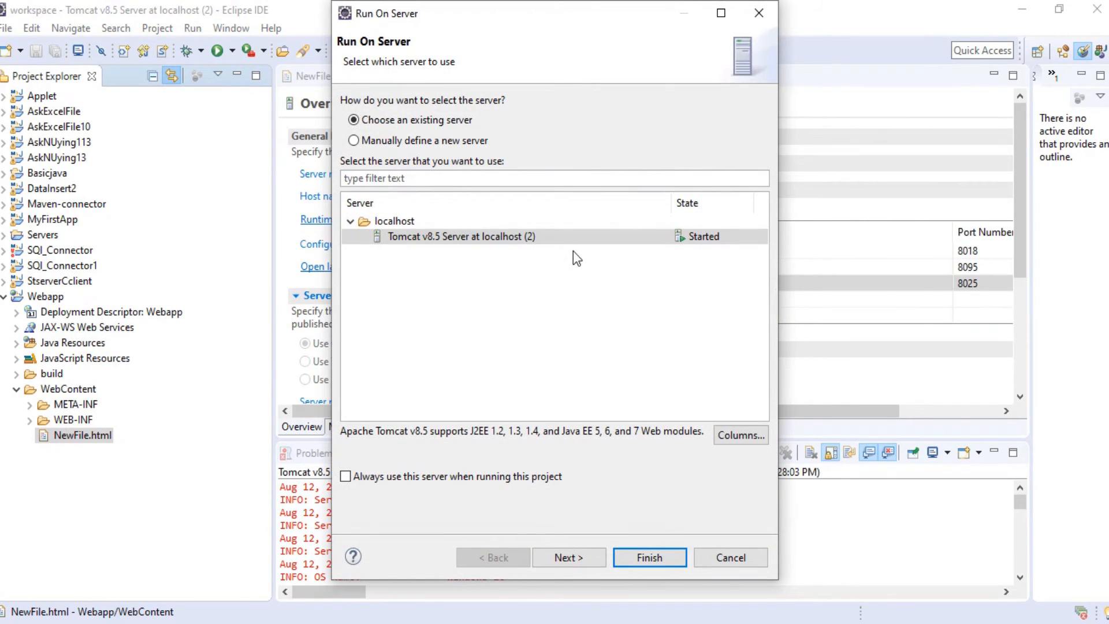
left_click(568, 557)
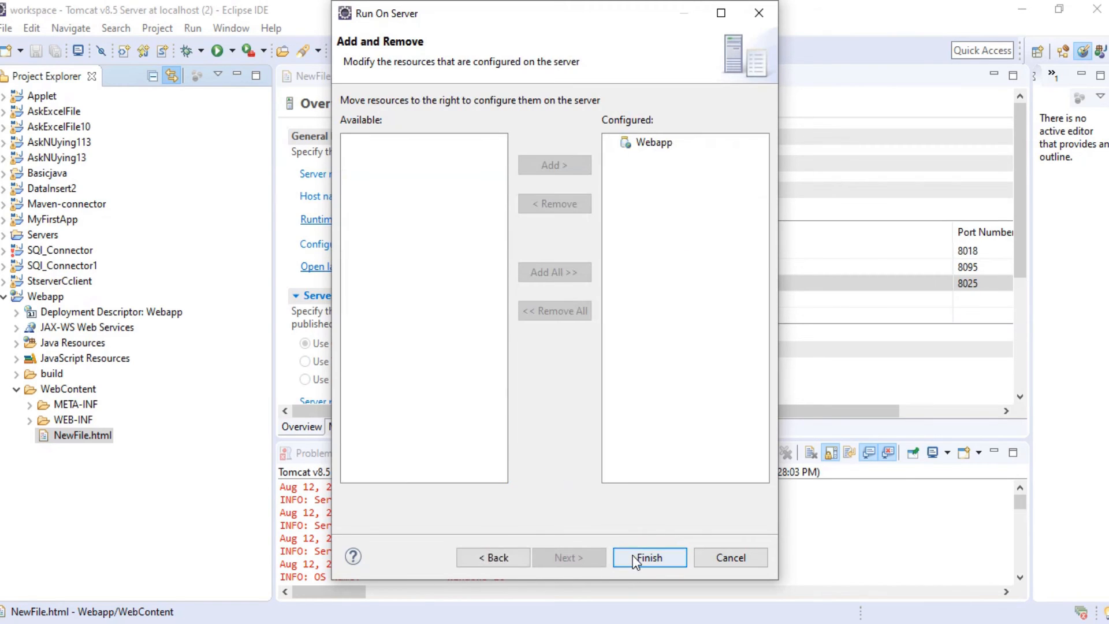
left_click(640, 143)
left_click(645, 557)
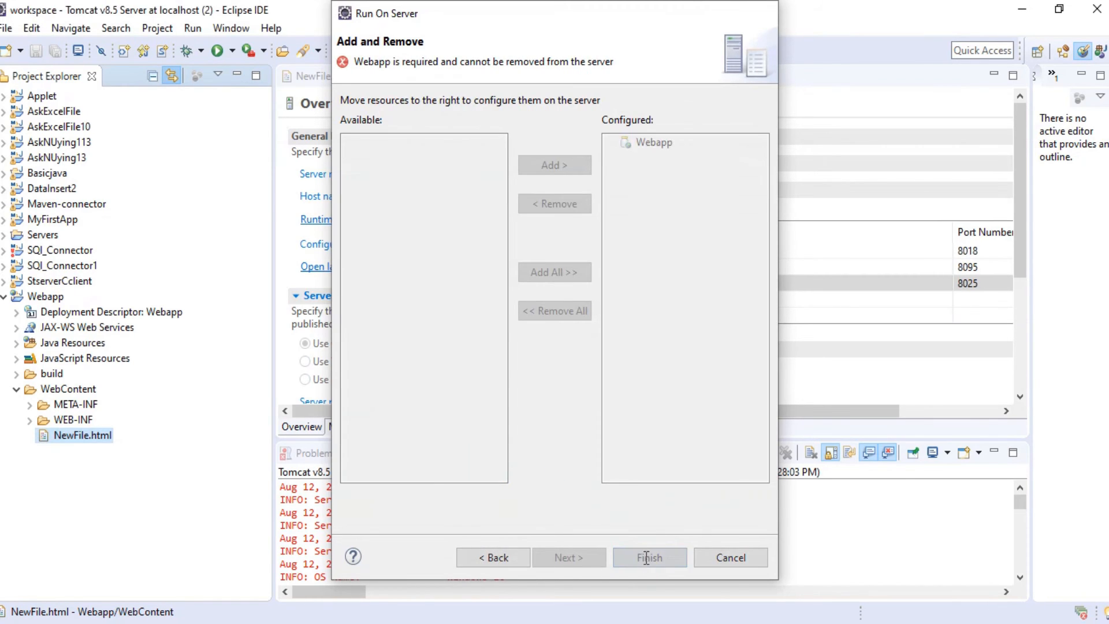